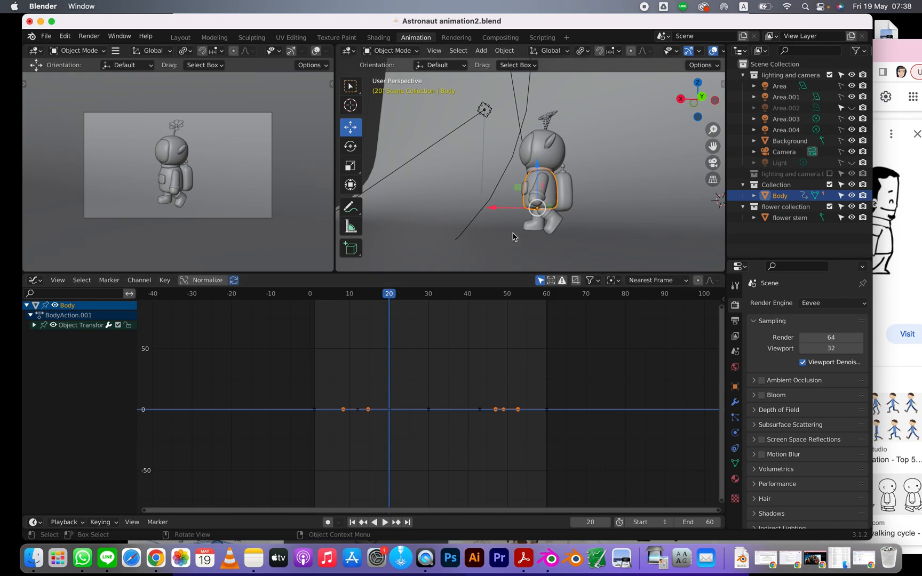
- Raise the Body slightly at frame 20, insert a keyframe there, and play the walk animation
drag(537, 167, 522, 213)
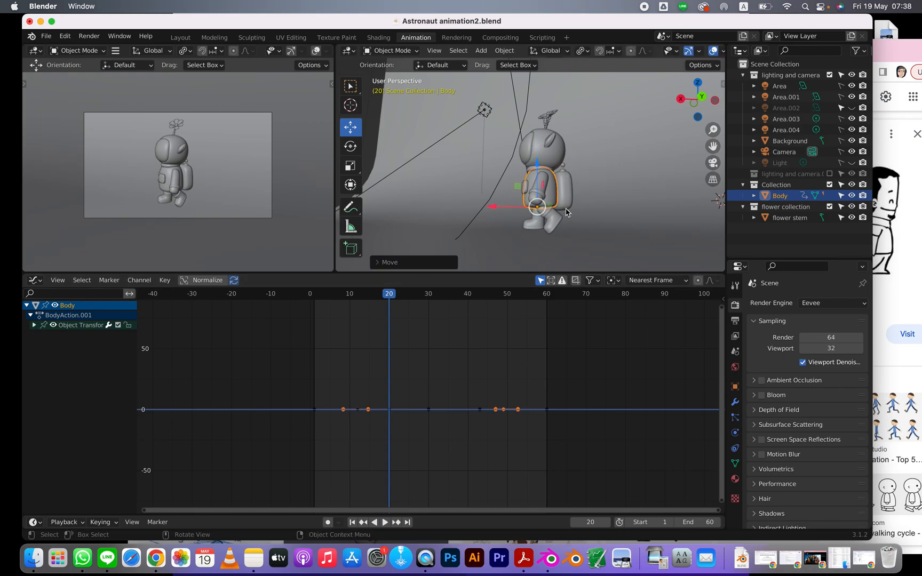
key(i)
click(520, 212)
drag(324, 294, 314, 296)
key(space)
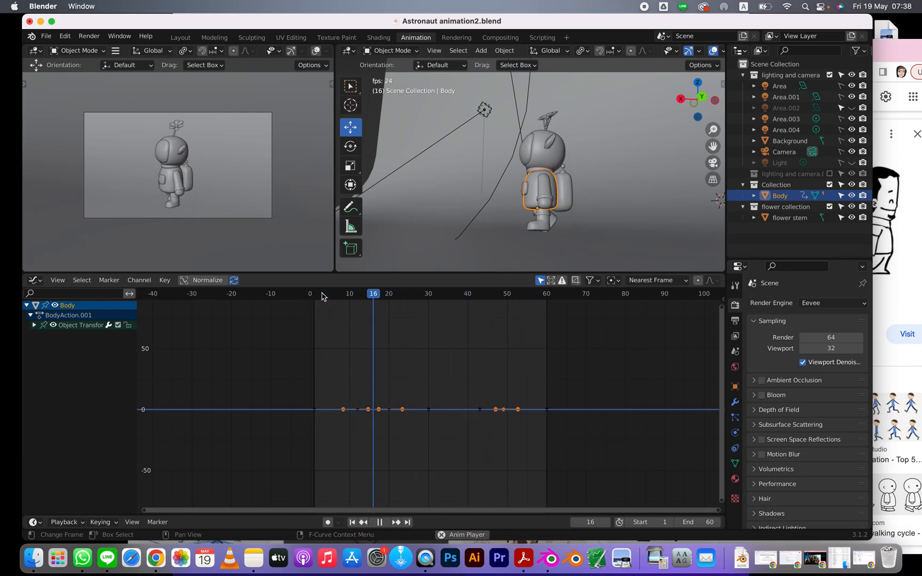
key(space)
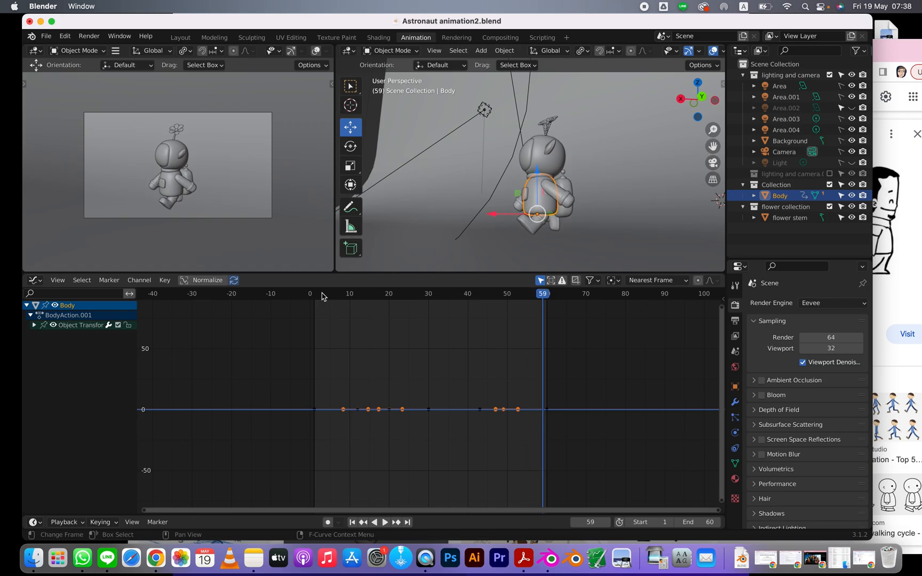
- Examine the Body's motion by replaying and scrubbing the animation from frame 1 to about frame 20
middle_drag(536, 206, 562, 208)
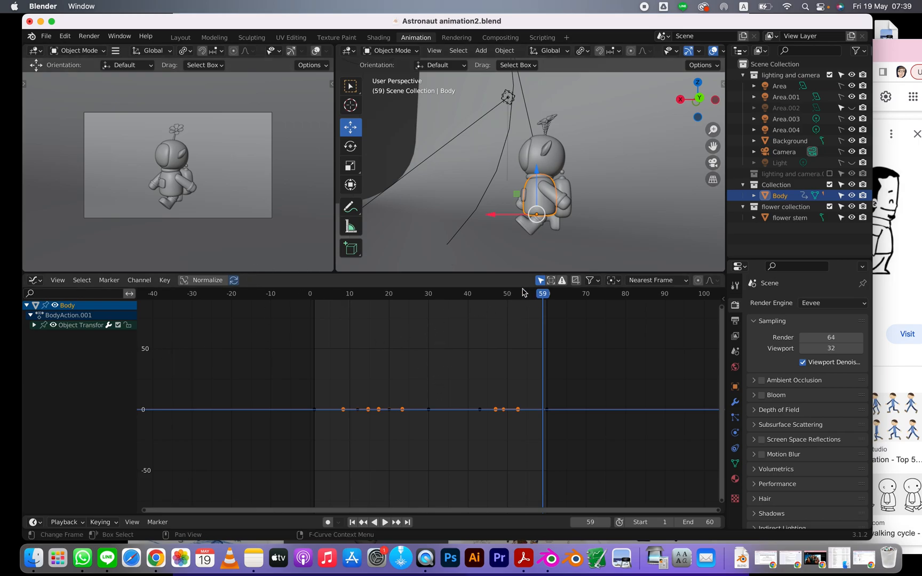
click(388, 136)
middle_drag(412, 202, 537, 194)
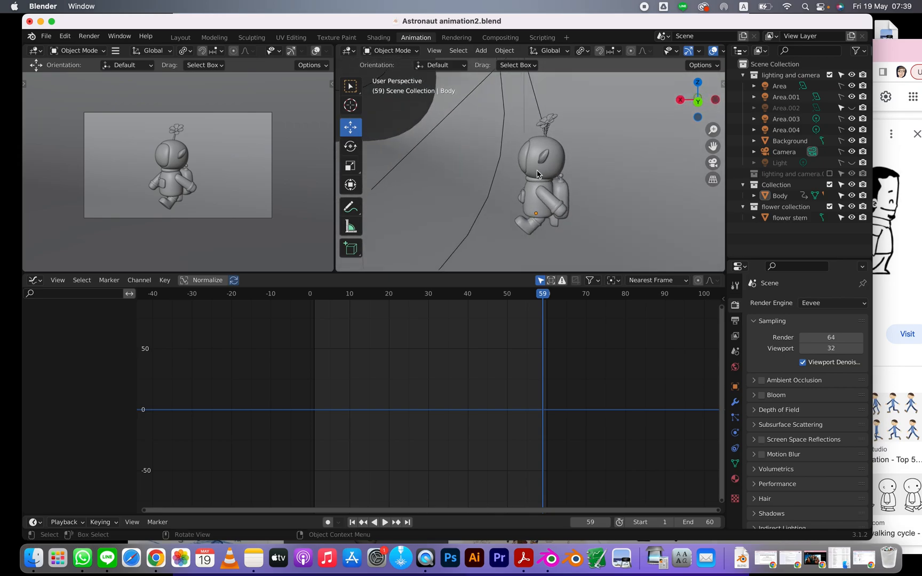
click(532, 211)
key(space)
drag(337, 294, 377, 308)
middle_drag(536, 206, 516, 193)
drag(377, 299, 316, 301)
key(space)
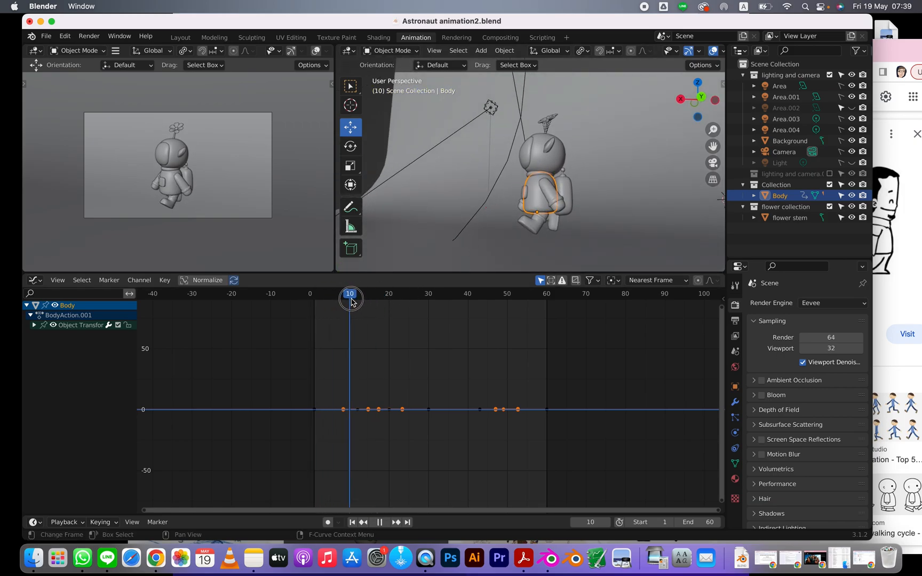
click(324, 308)
drag(325, 308, 359, 307)
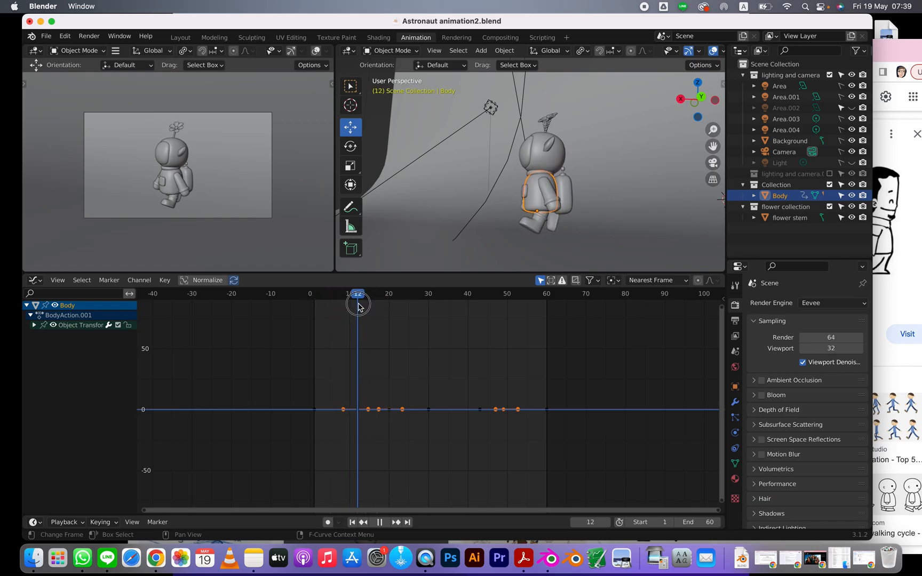
- Tilt the Body slightly forward at frame 30 and insert a Rotation keyframe
click(350, 147)
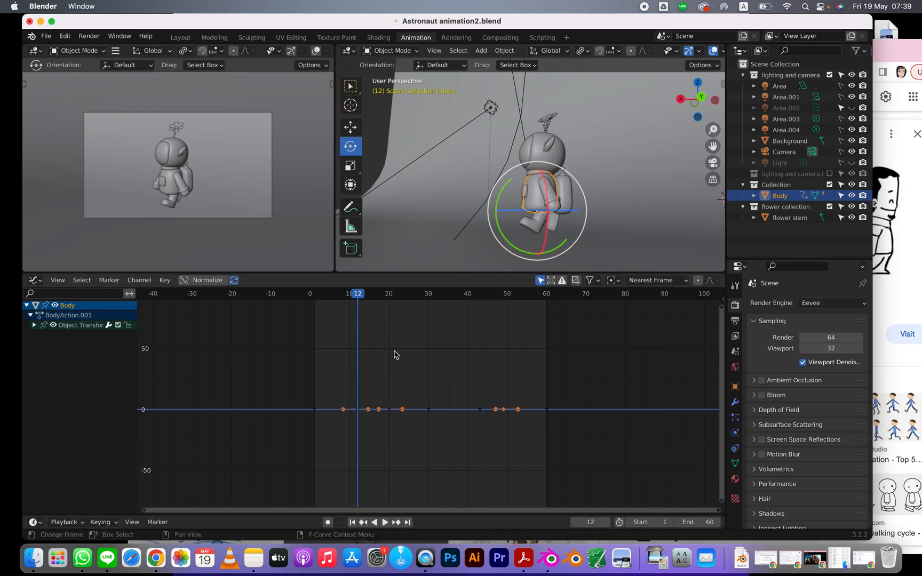
drag(358, 294, 429, 296)
drag(505, 195, 502, 199)
key(i)
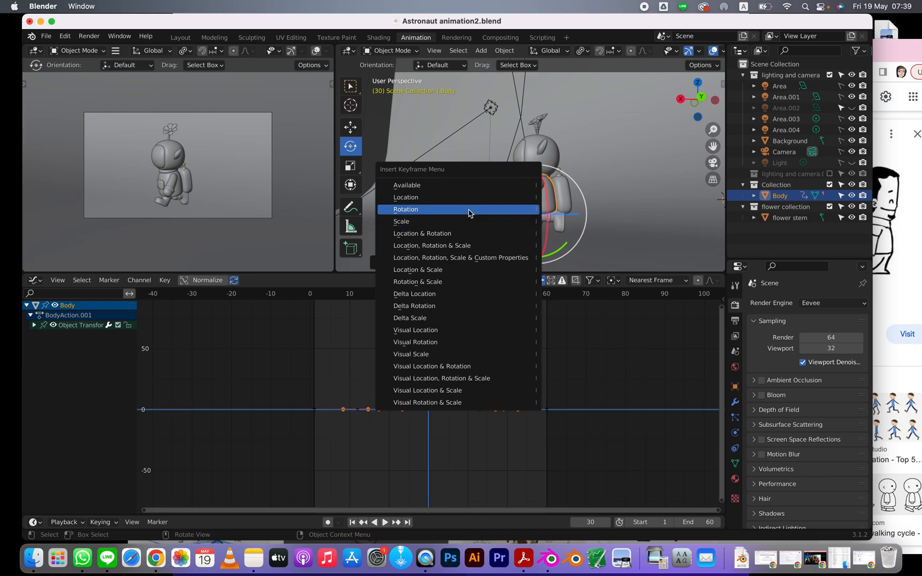
click(469, 211)
- Tilt the Body slightly forward at frame 1 and insert a Rotation keyframe
mouse_move(385, 297)
mouse_down()
mouse_move(360, 300)
mouse_move(391, 299)
mouse_up()
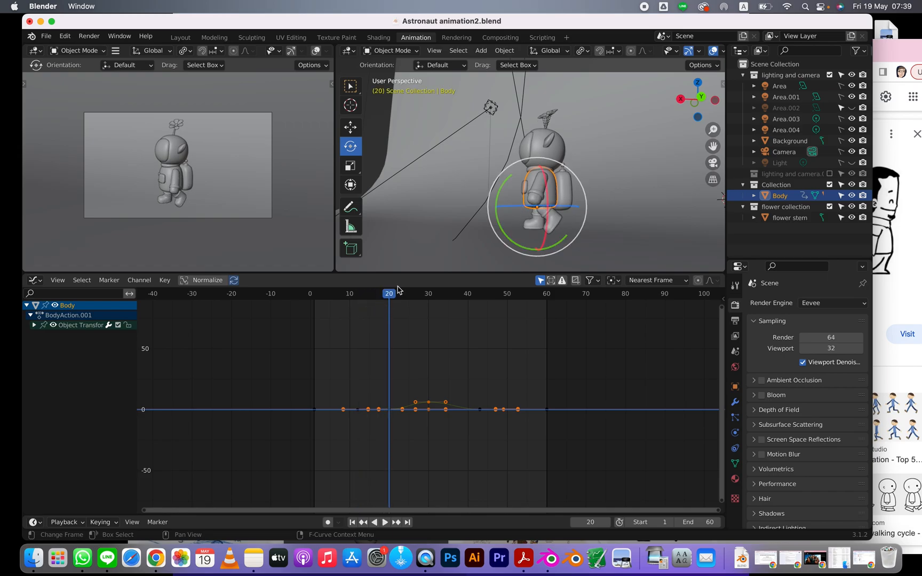
drag(319, 298, 313, 297)
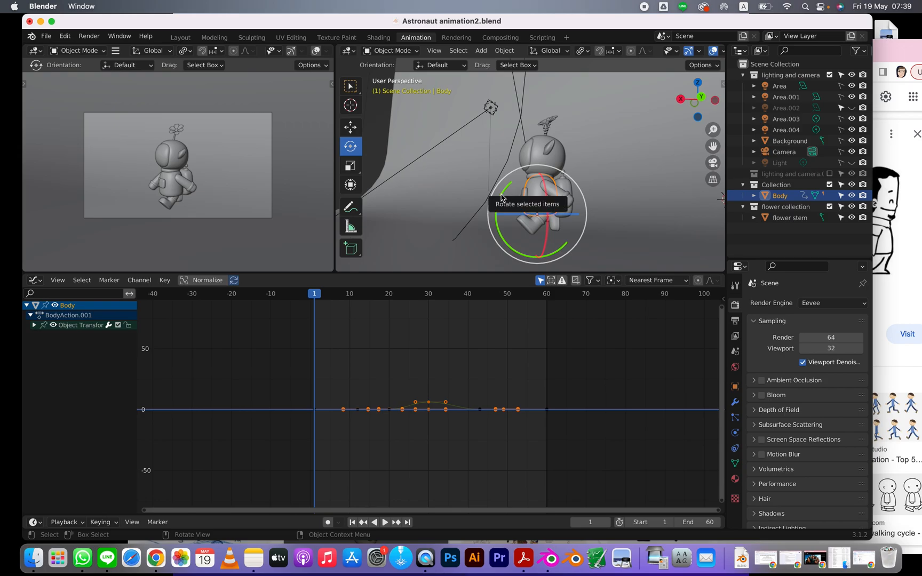
drag(500, 197, 495, 201)
key(i)
click(462, 206)
- Tilt the Body forward at frame 60, insert a Rotation keyframe, and play the animation
drag(504, 299, 546, 300)
drag(501, 198, 480, 205)
key(i)
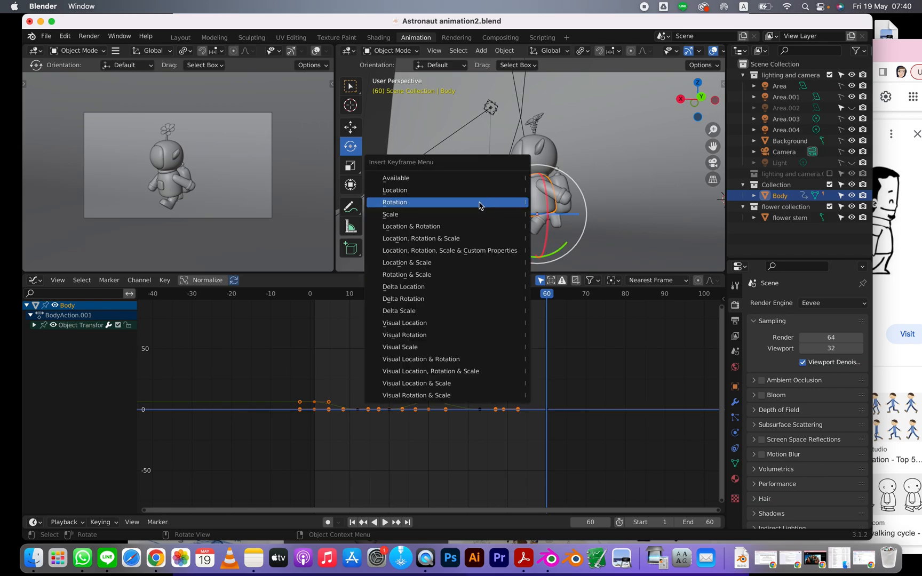
click(471, 202)
click(315, 298)
key(space)
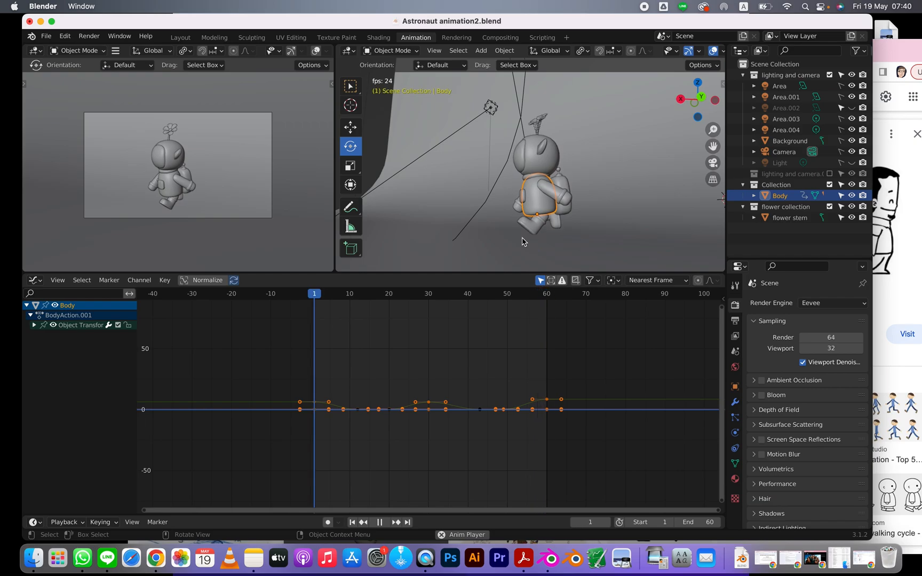
key(space)
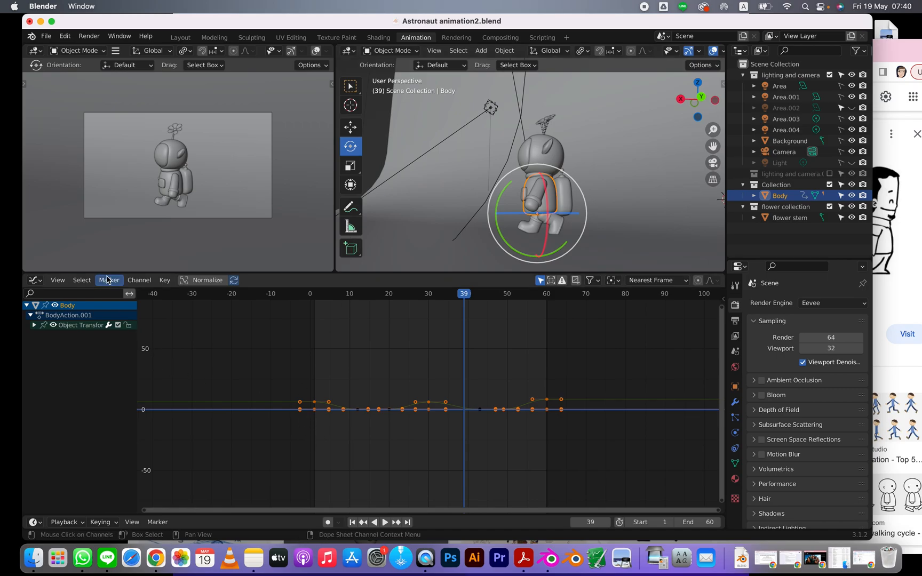
- Copy all of the Body's frame 1 keyframes to frame 60 and play the loop
drag(336, 369, 299, 439)
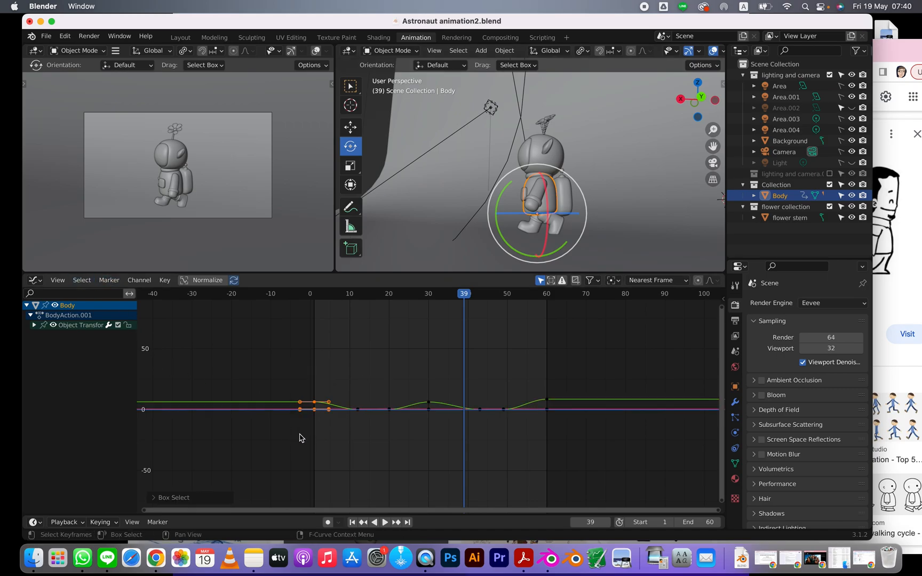
click(34, 324)
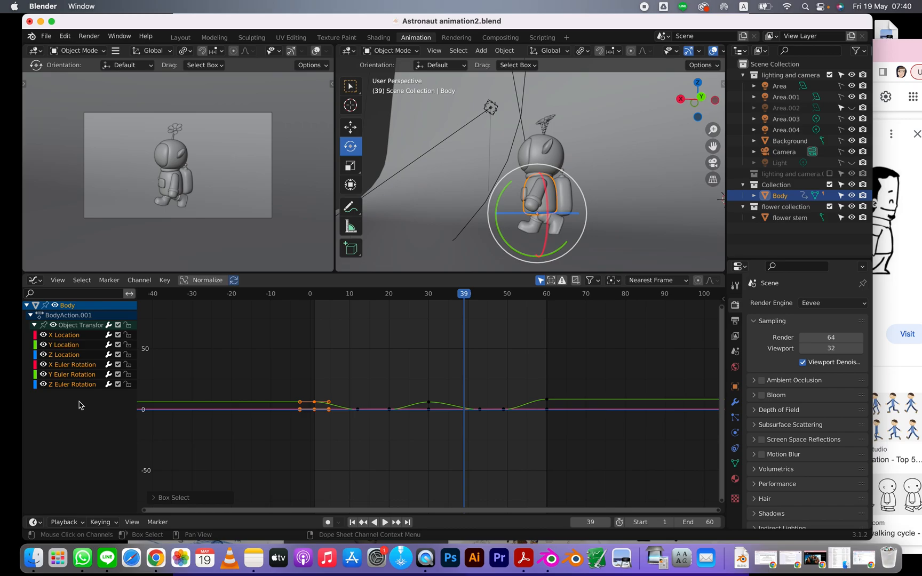
drag(274, 357, 324, 457)
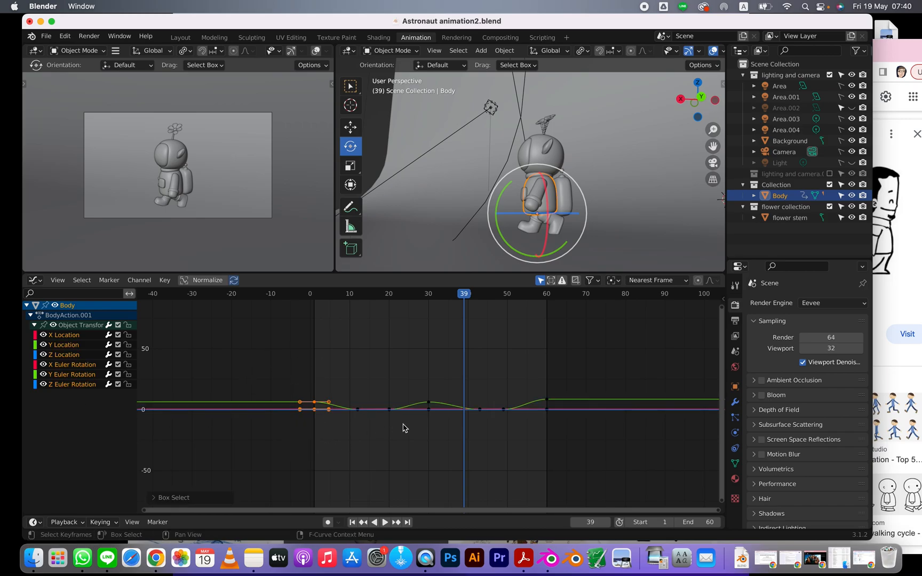
click(550, 297)
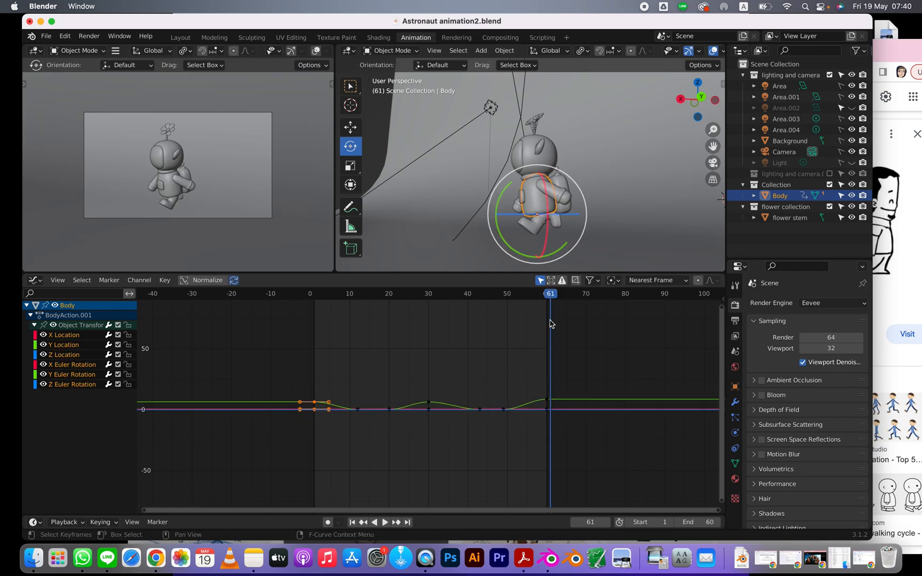
click(548, 297)
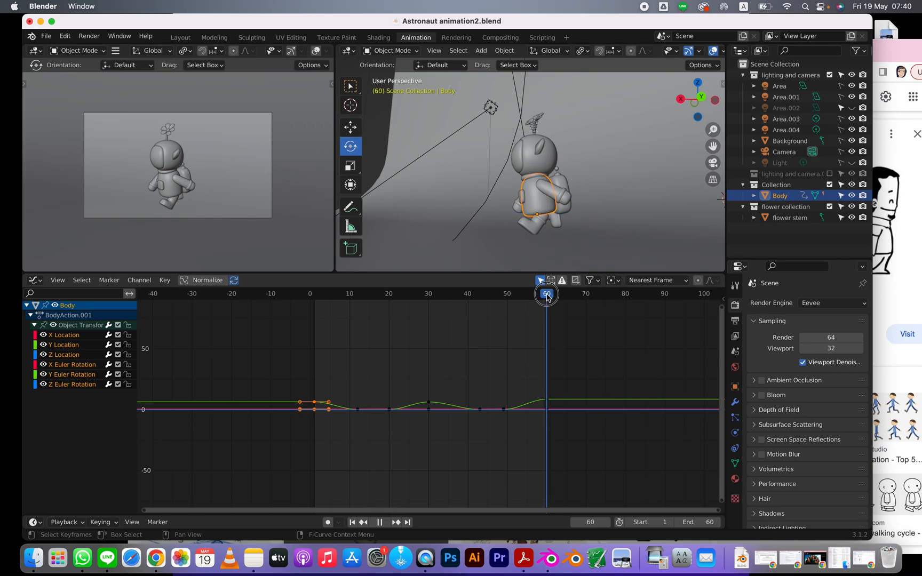
key(super+v)
drag(546, 299, 309, 301)
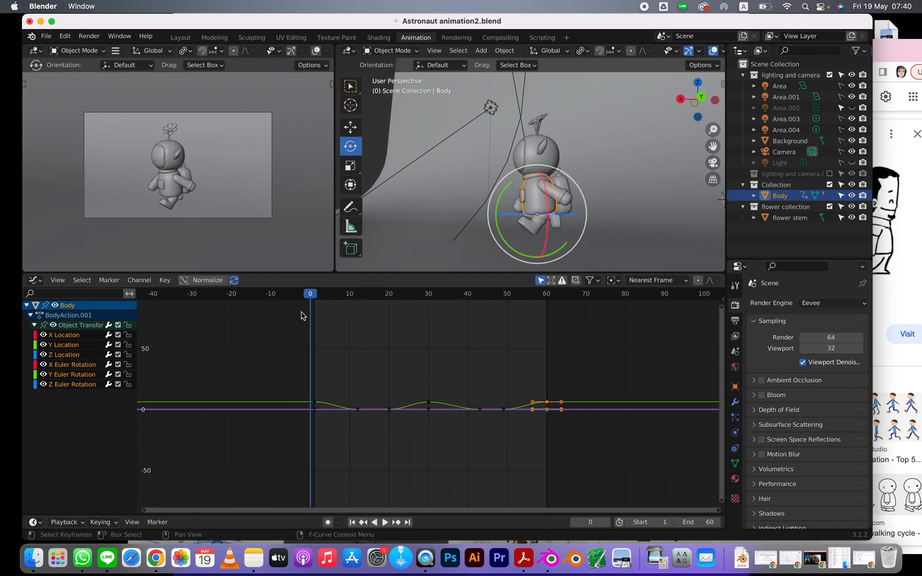
key(space)
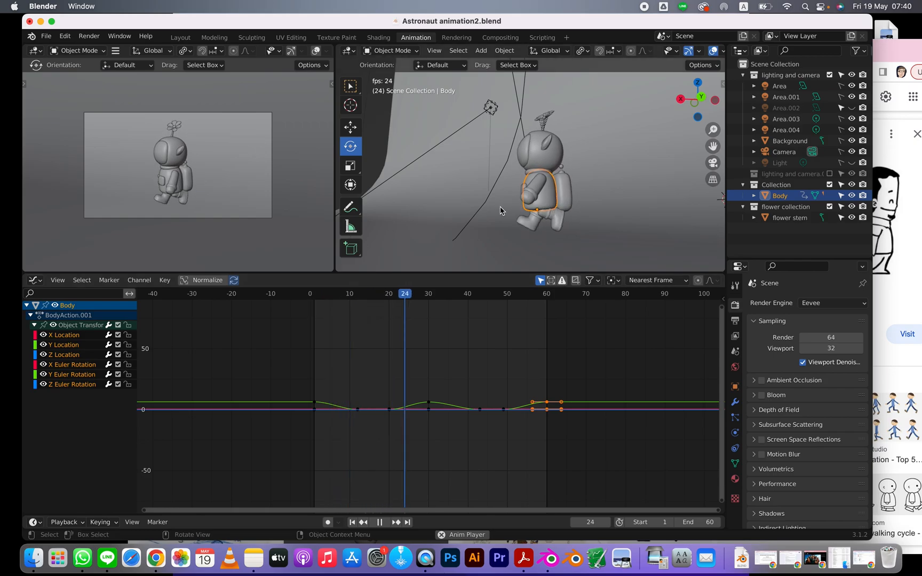
key(space)
- Tilt the Helmet forward at frame 1 and insert a Rotation keyframe
click(562, 157)
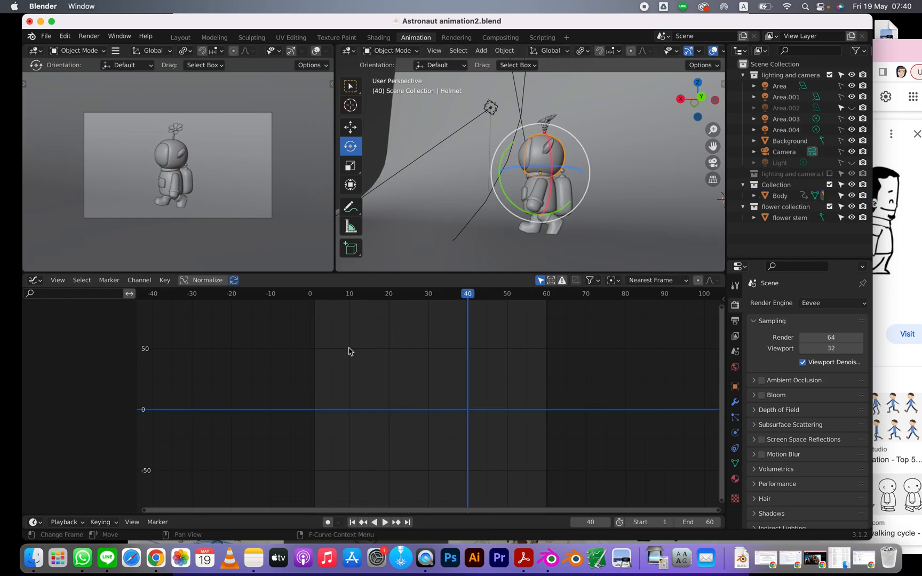
key(space)
click(315, 295)
key(space)
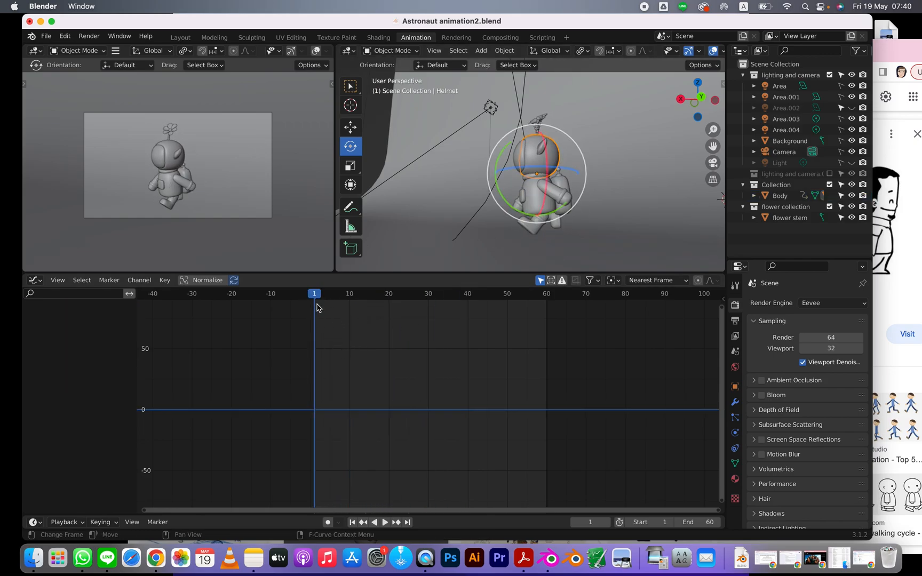
key(space)
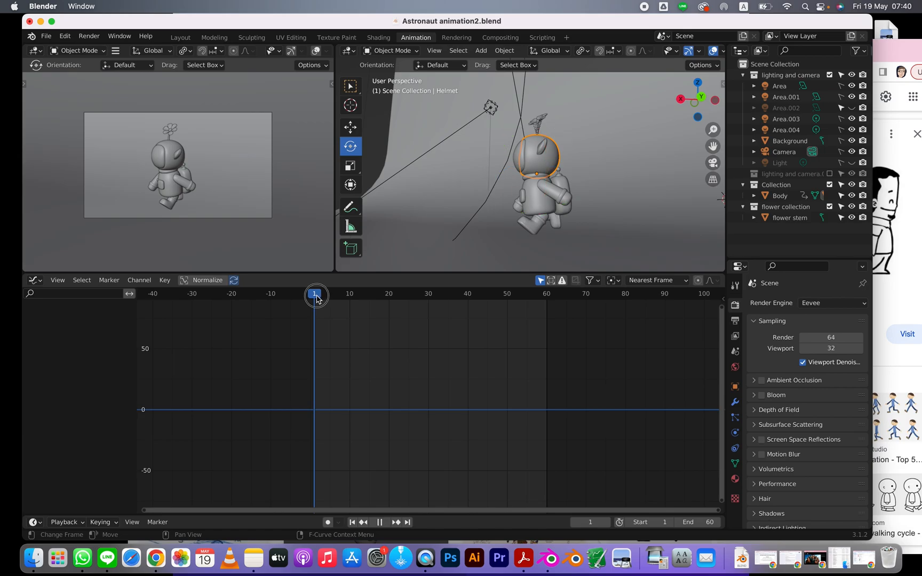
click(316, 298)
key(space)
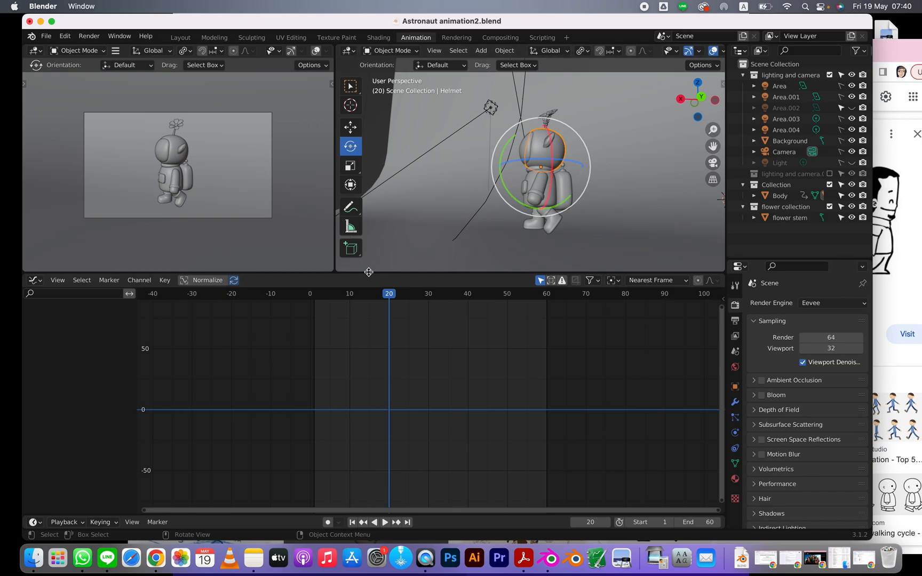
drag(335, 298, 315, 300)
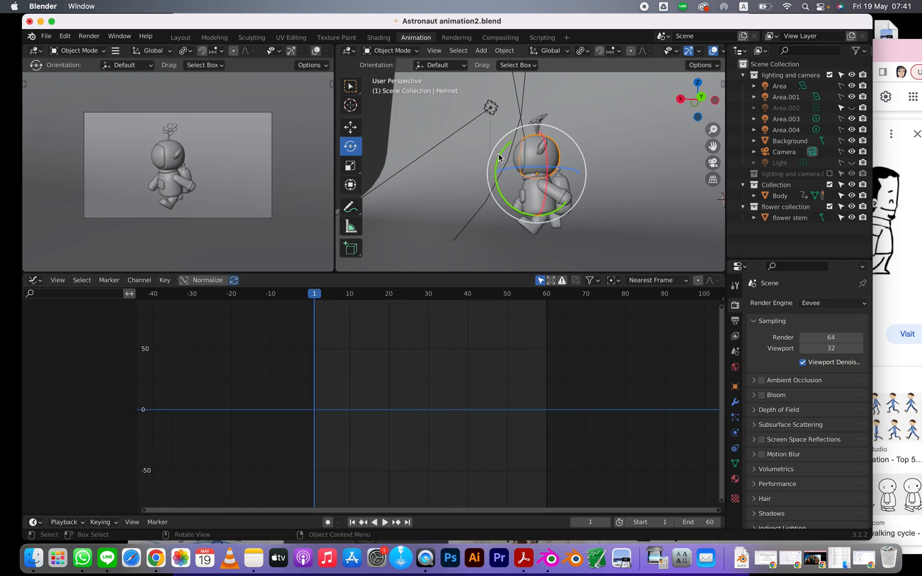
drag(499, 158, 499, 175)
key(i)
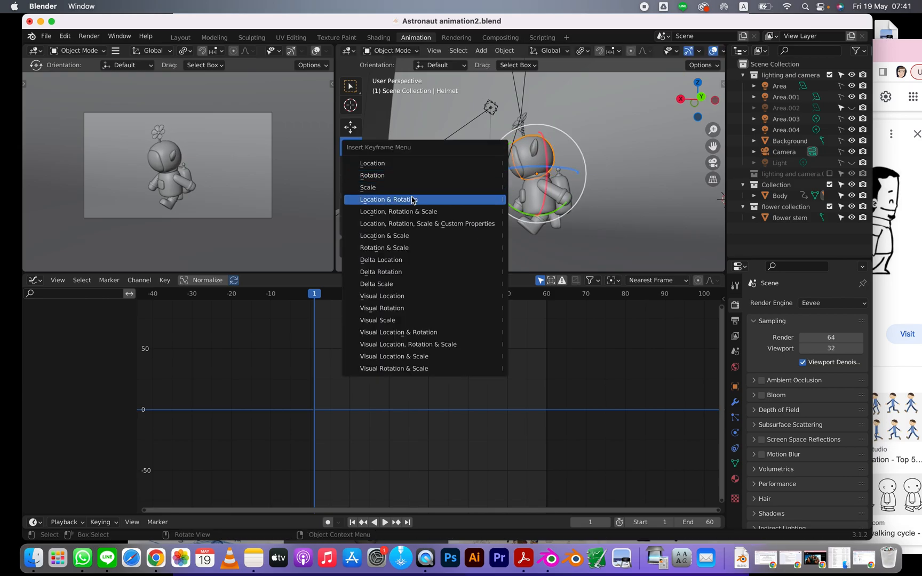
click(405, 176)
- Tilt the Helmet backward at frame 16 and insert a Rotation keyframe
drag(415, 299, 375, 301)
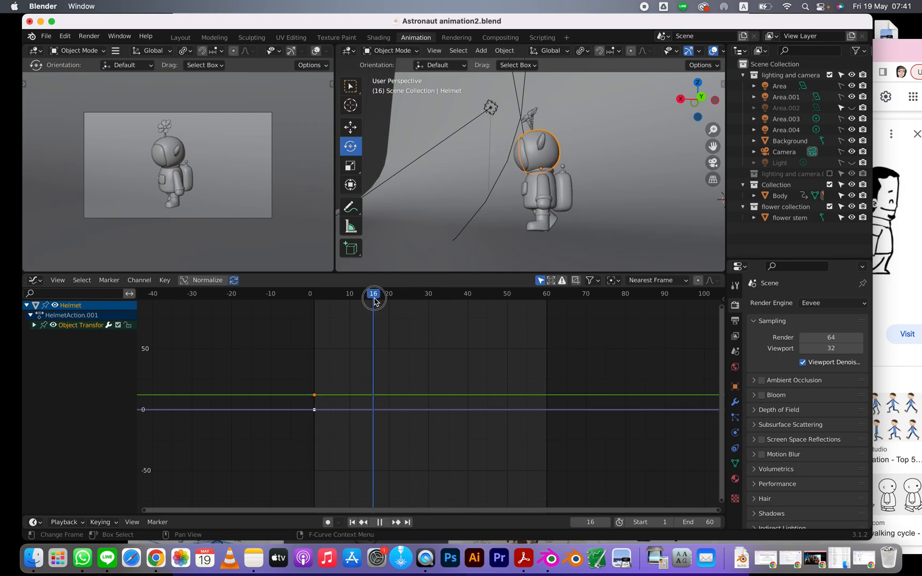
drag(500, 153, 516, 147)
key(i)
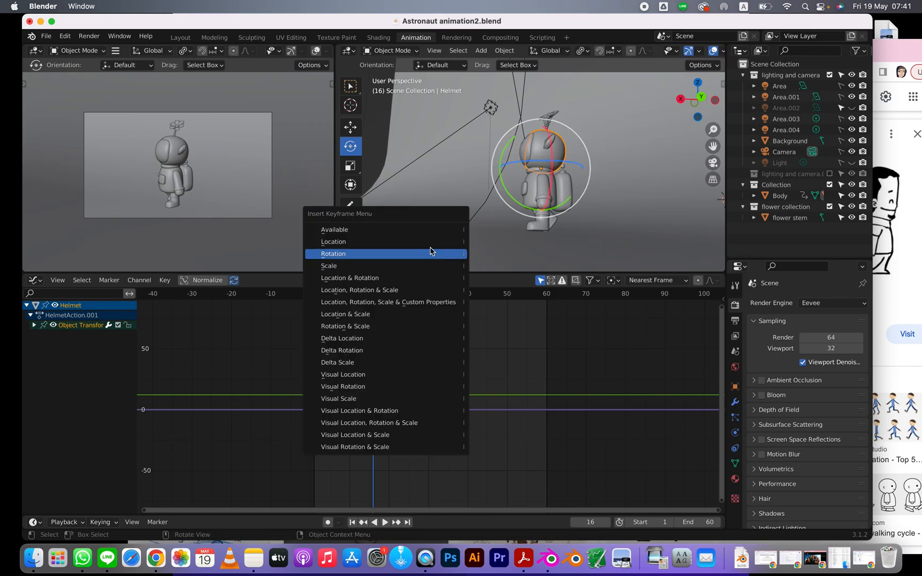
click(386, 251)
- Duplicate the Helmet's keyframes from frames 1 and 16 so that the copies start at frame 30
click(426, 293)
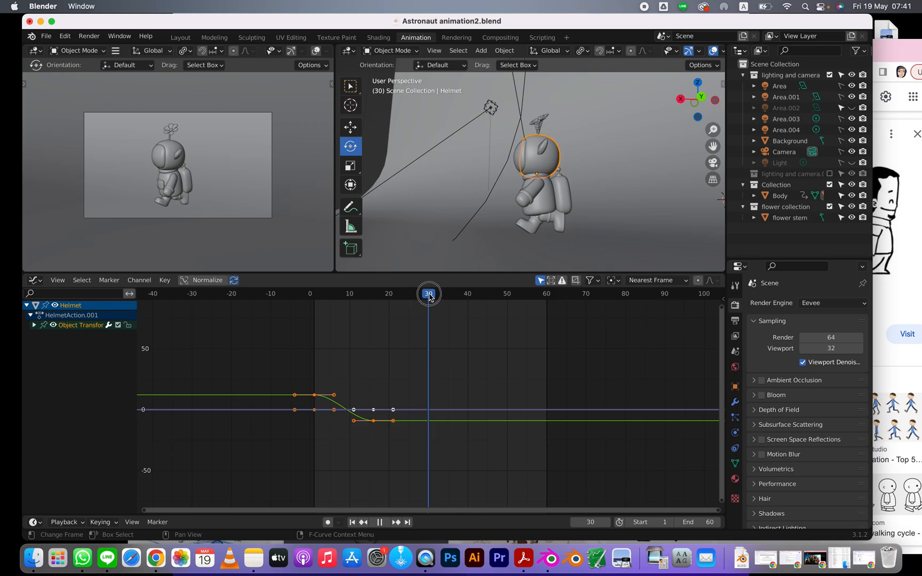
drag(386, 437, 305, 390)
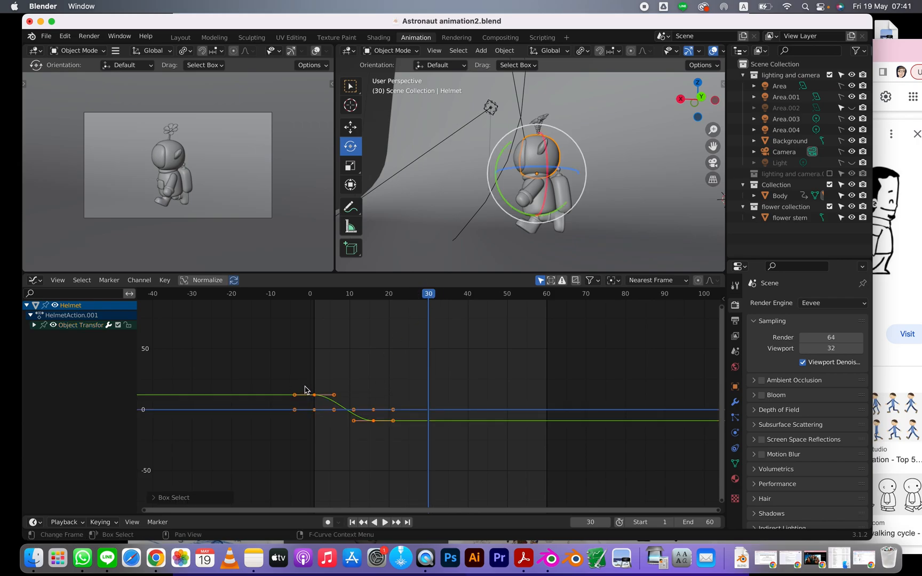
key(ctrl+v)
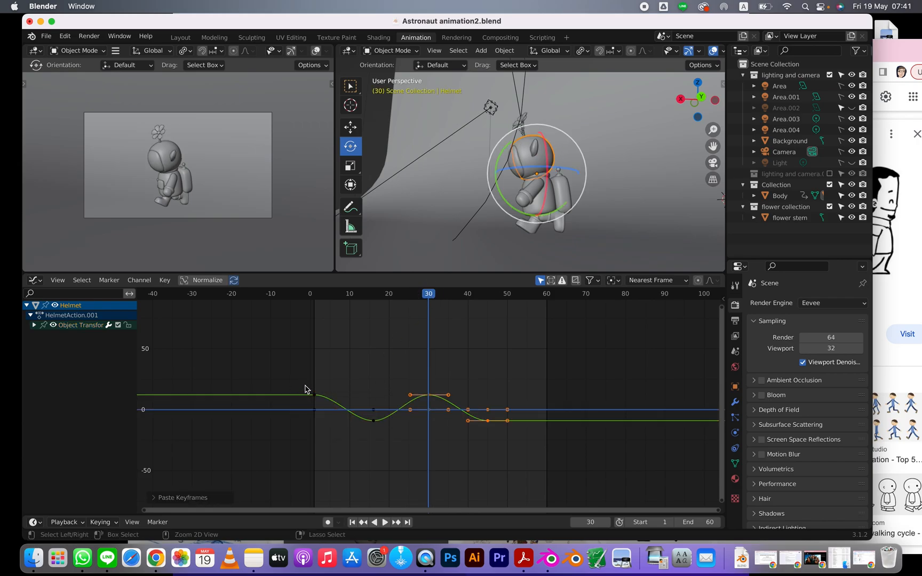
- Copy the Helmet's frame 30 keyframe to frame 60 and play the head-nod loop
click(547, 294)
key(ctrl+z)
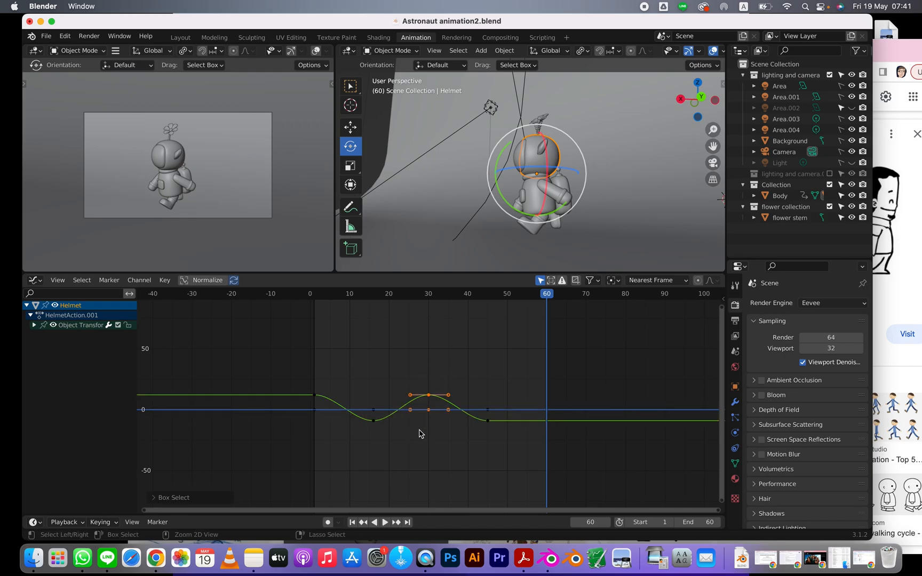
key(ctrl+v)
key(space)
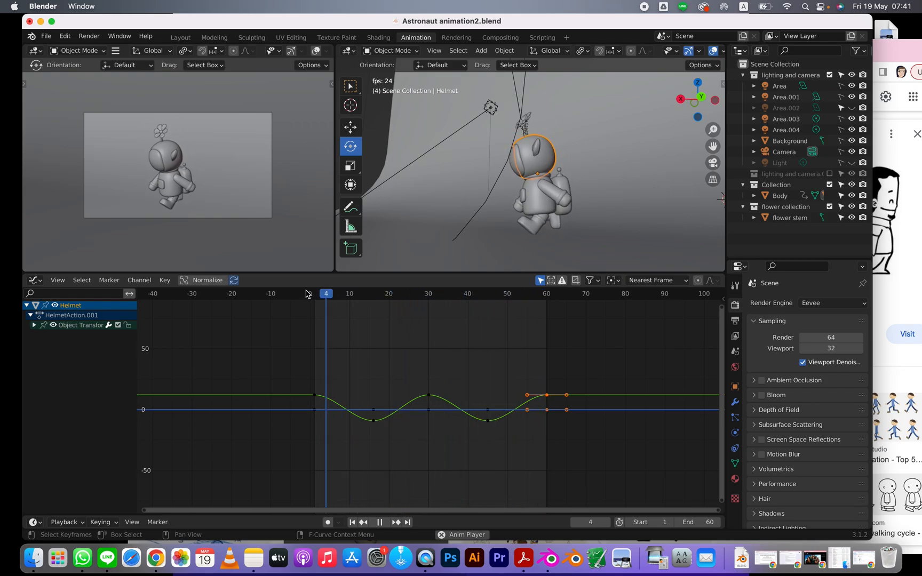
key(space)
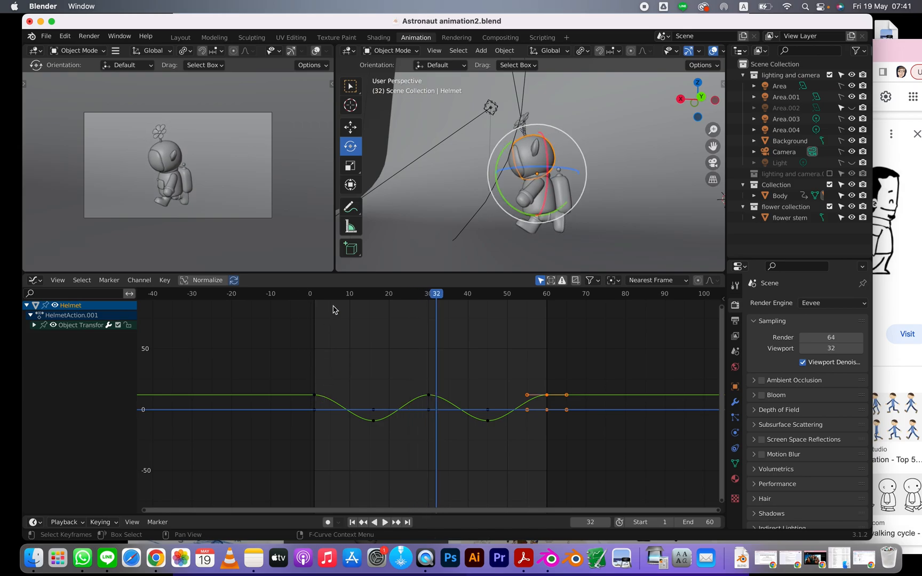
- Shift all of the Helmet's keyframes about 15 frames later and paste a copy of its backward-tilt keyframe at frame 0
drag(340, 299, 247, 296)
drag(309, 295, 238, 295)
drag(588, 376, 279, 468)
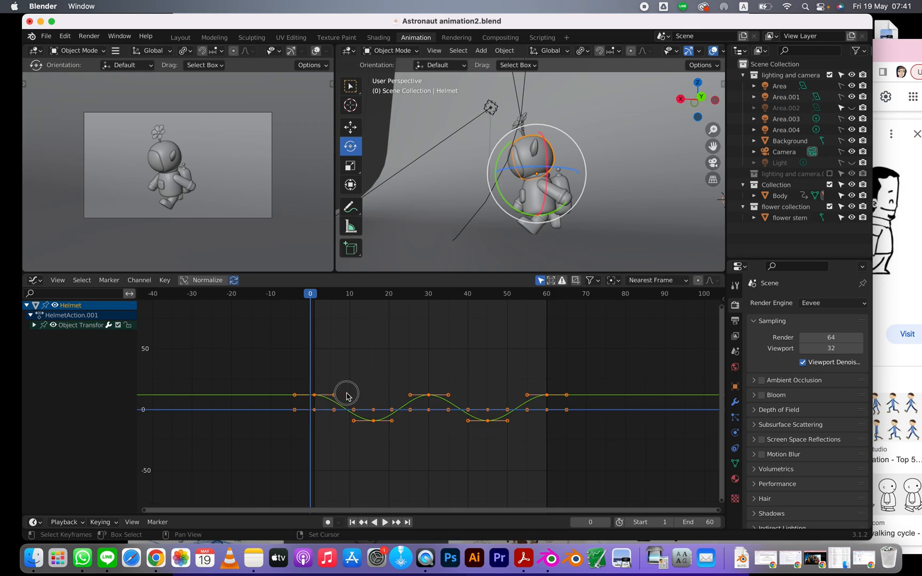
drag(373, 422, 429, 400)
click(434, 445)
key(super+v)
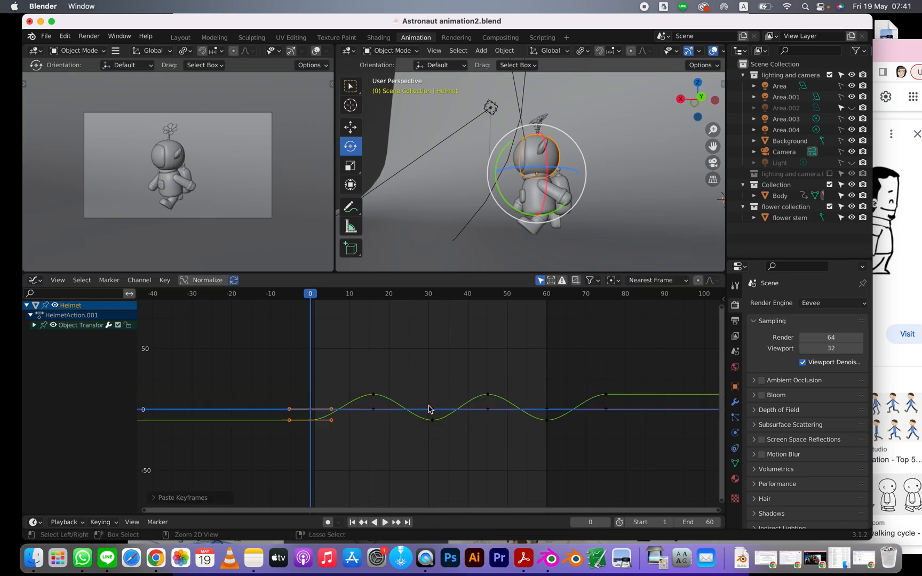
- Shift all of the Helmet's keyframes about 11.5 frames earlier and play the loop from frame 1
drag(659, 368, 247, 446)
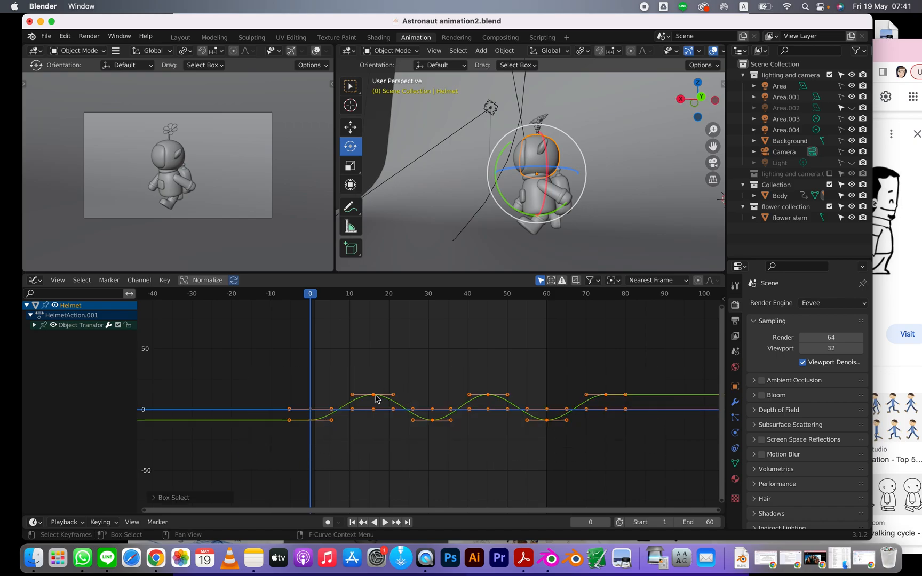
key(g)
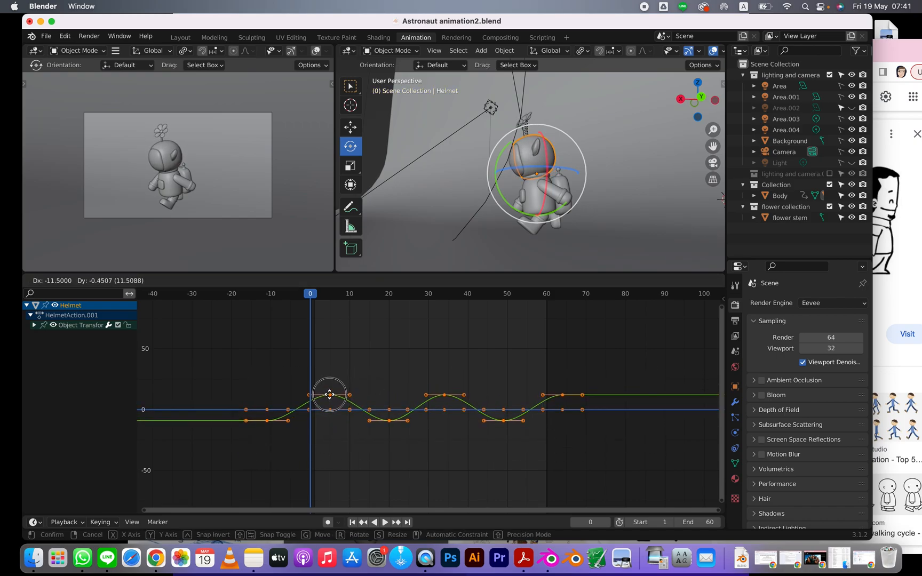
click(329, 395)
drag(312, 299, 315, 327)
key(space)
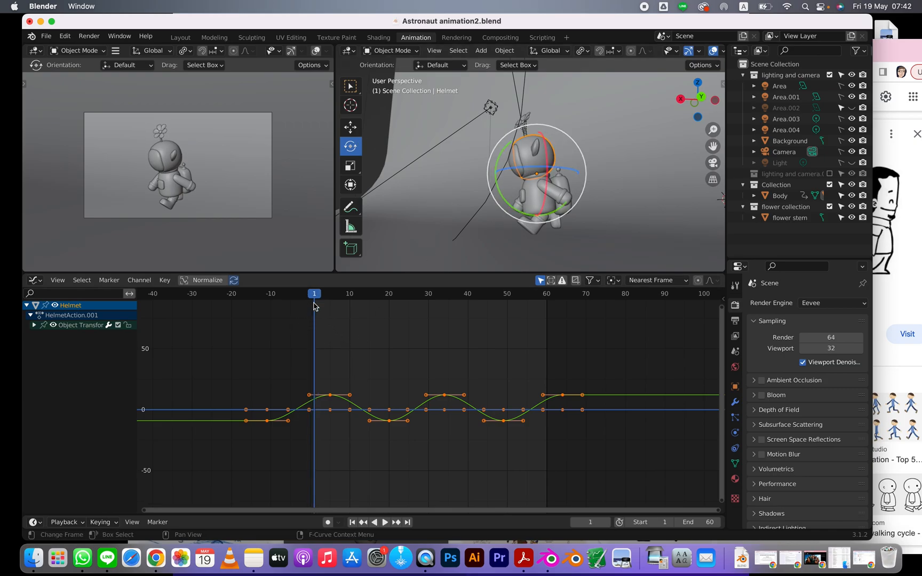
key(space)
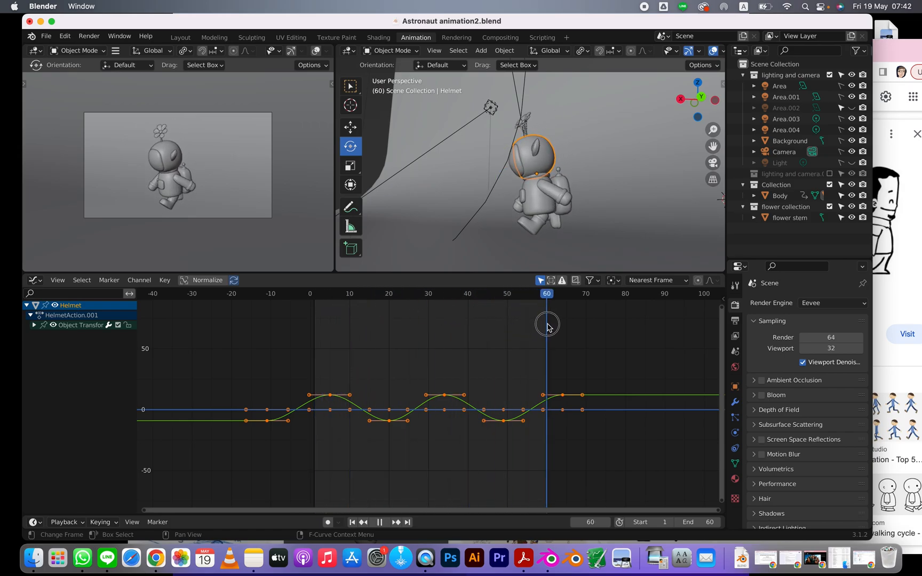
drag(484, 332, 314, 339)
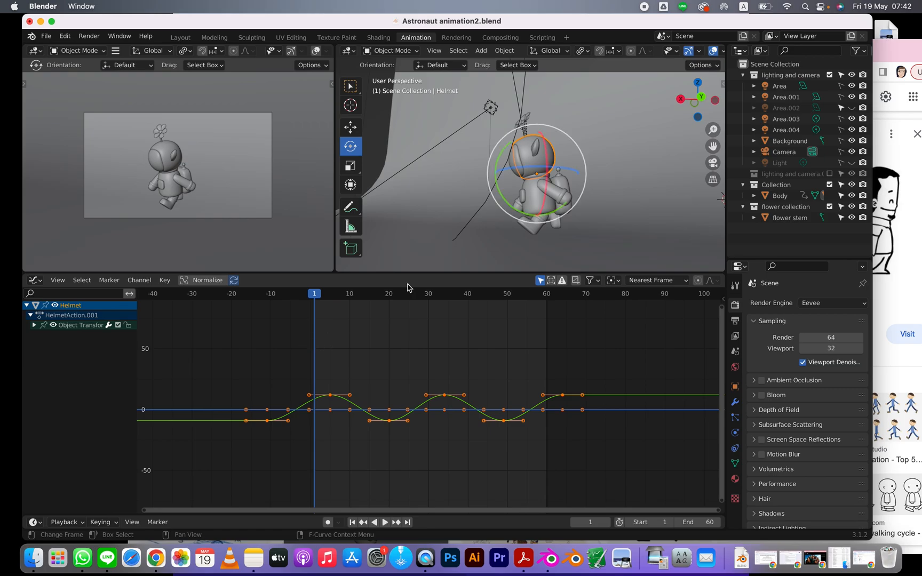
- Select the flower stem, tilt it forward at frame 8 and insert a Rotation keyframe
click(515, 124)
click(525, 121)
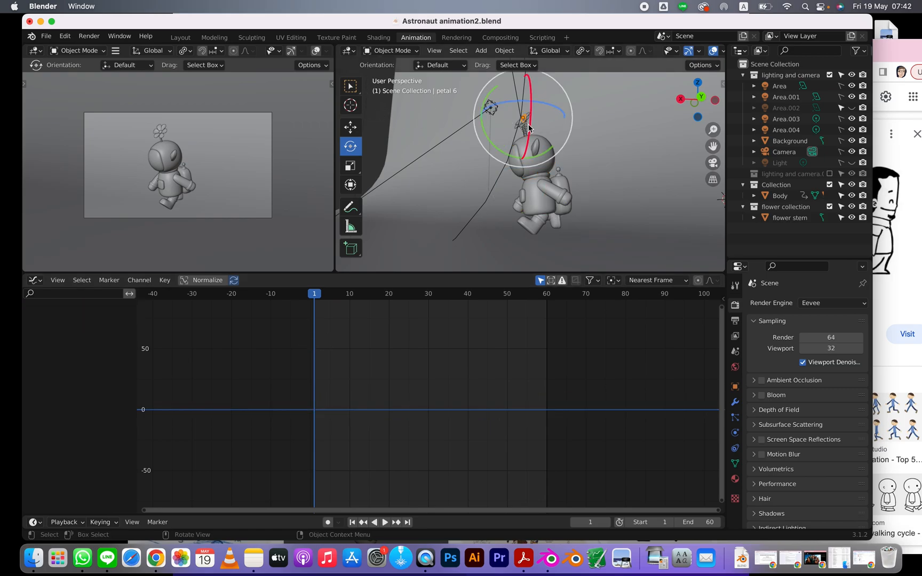
click(525, 132)
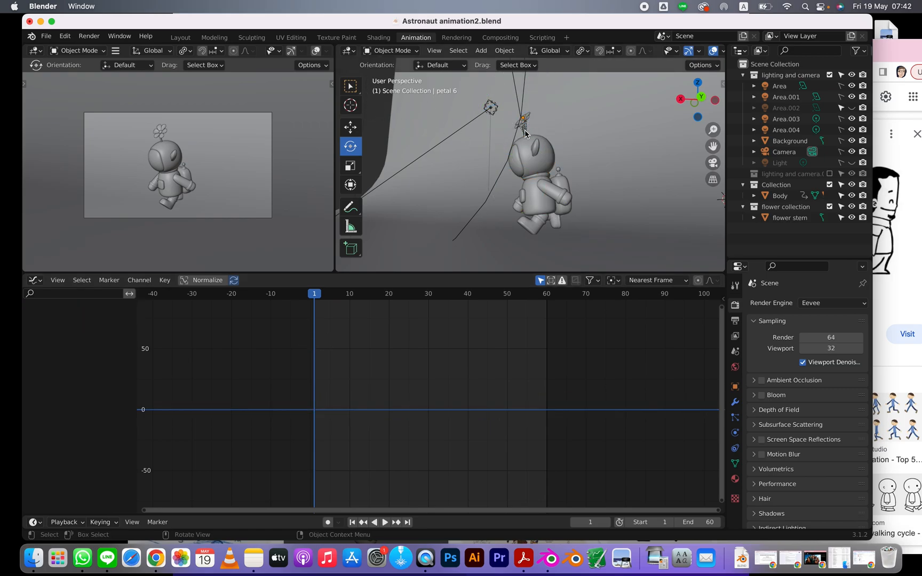
click(524, 130)
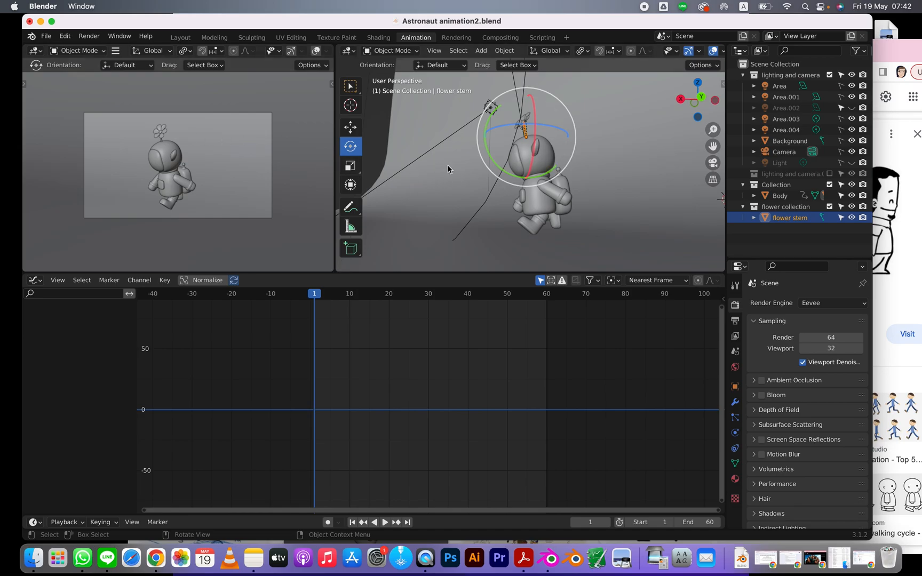
drag(493, 152, 491, 160)
key(super+z)
key(space)
click(322, 295)
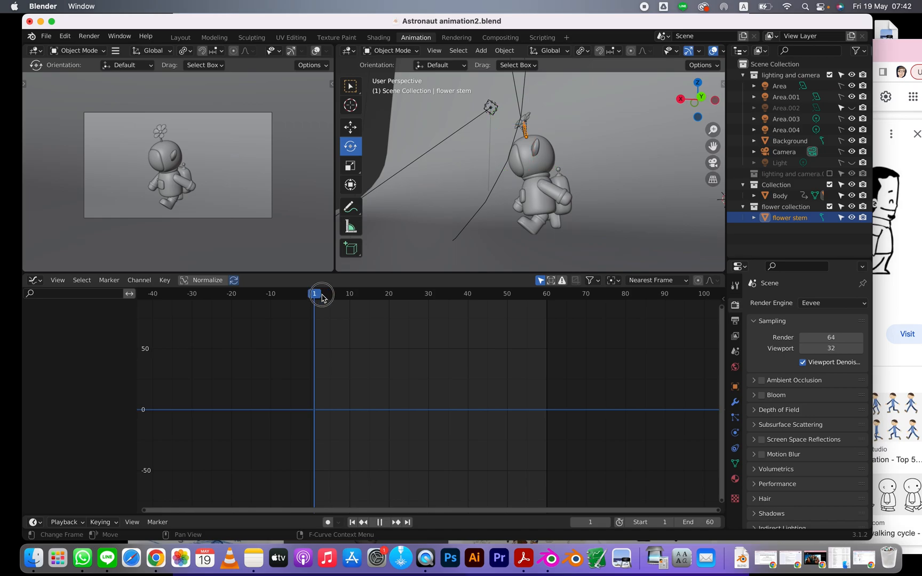
mouse_move(333, 295)
mouse_down()
mouse_move(352, 302)
mouse_move(318, 303)
mouse_move(342, 303)
mouse_up()
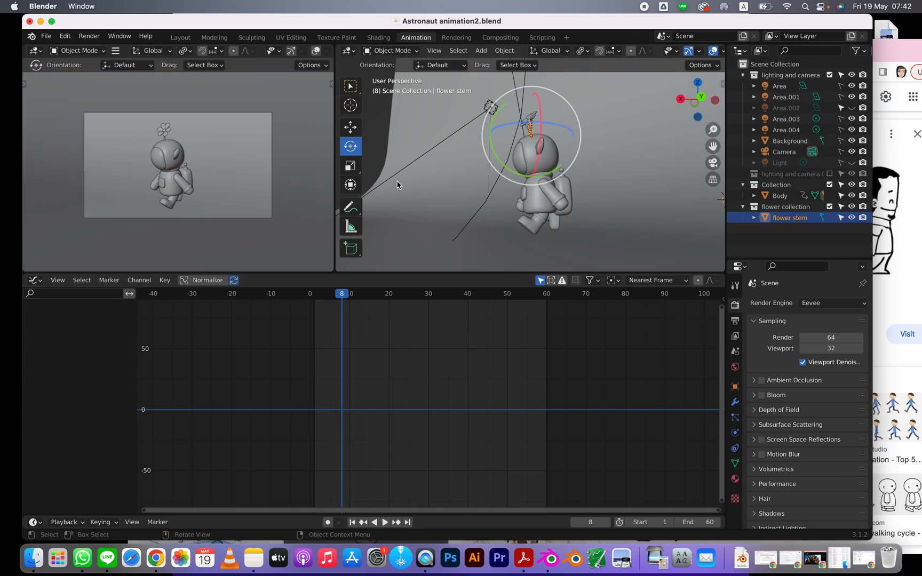
drag(491, 144, 494, 172)
key(i)
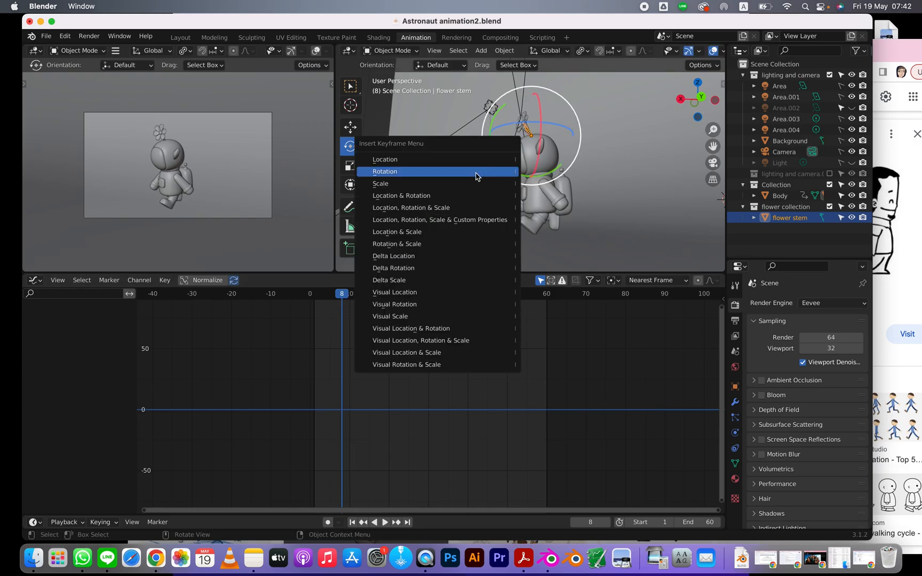
click(446, 176)
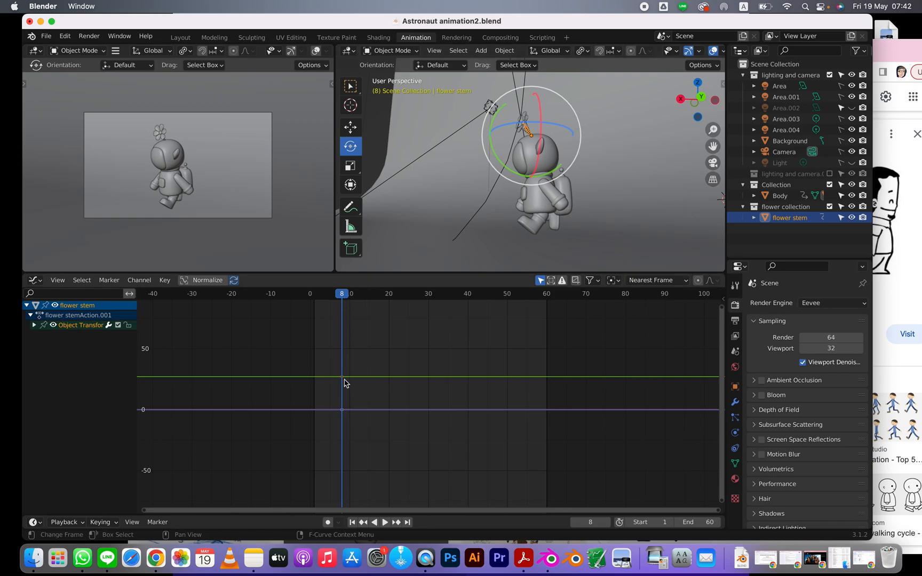
- Move the flower stem's keyframe to frame 1, then show its expanded Object Transforms channels in the Dope Sheet
key(g)
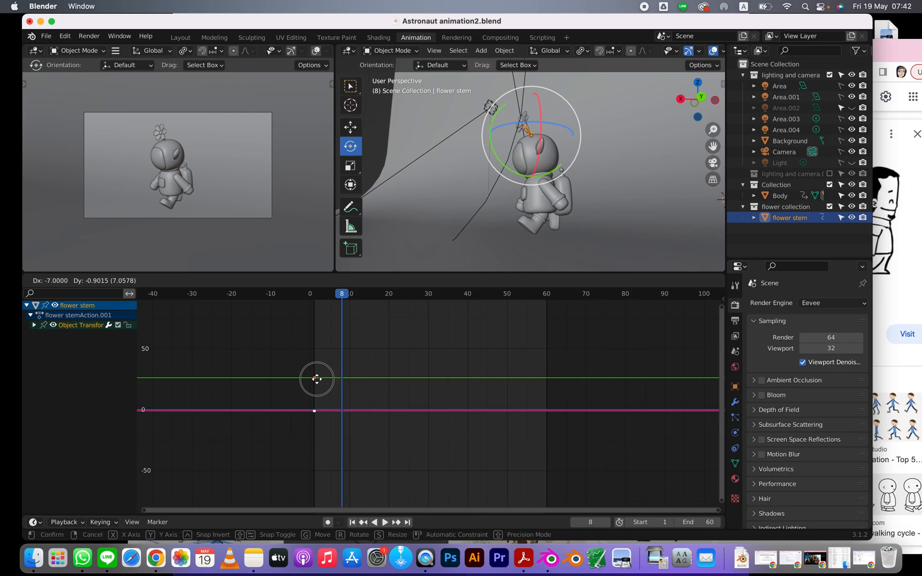
click(317, 379)
click(58, 280)
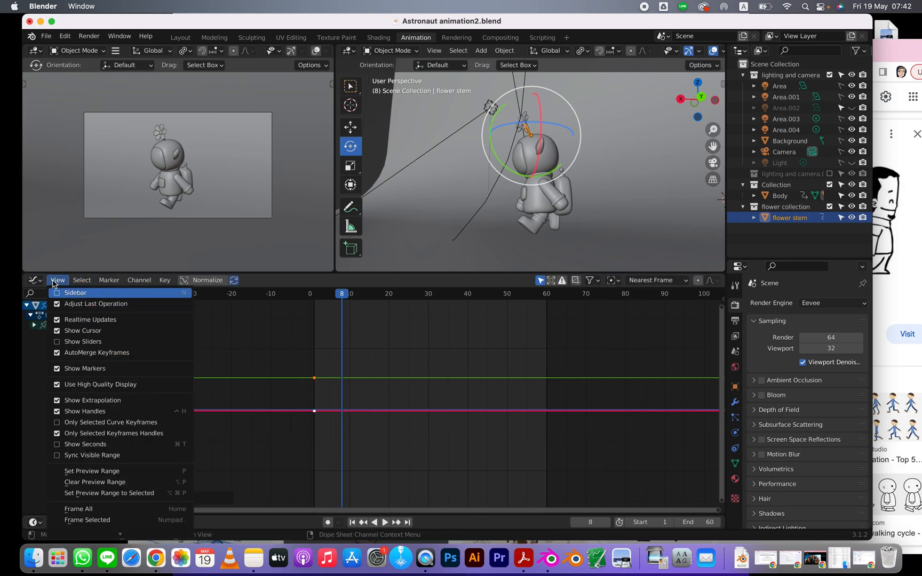
click(35, 280)
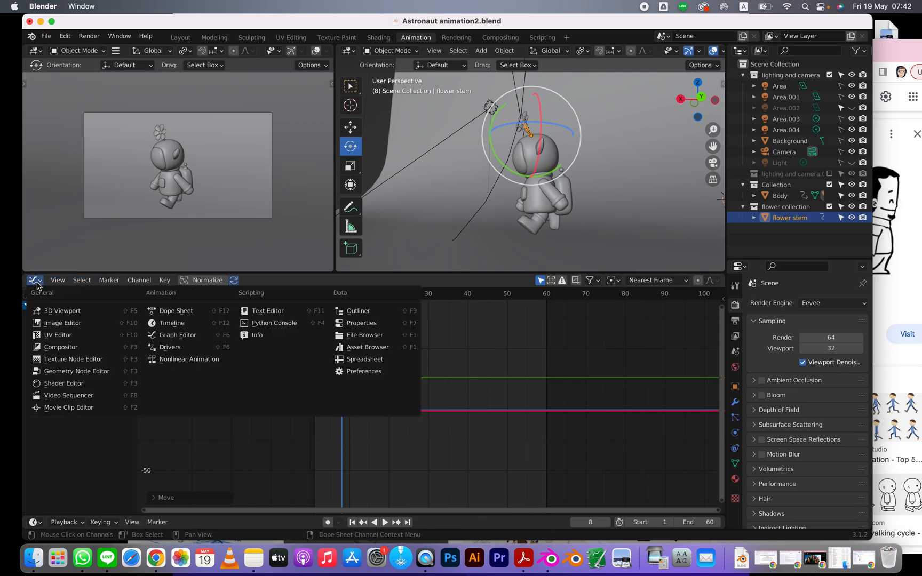
click(171, 311)
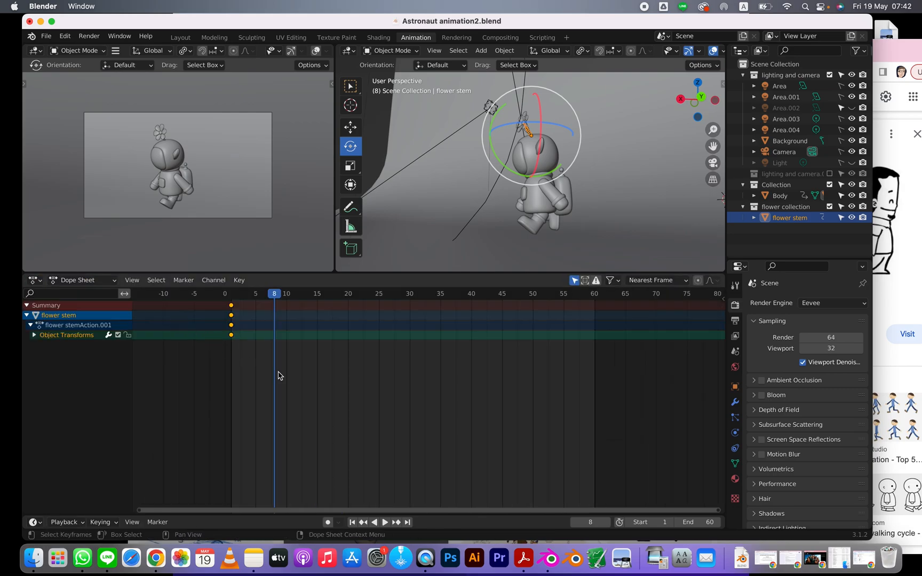
click(35, 336)
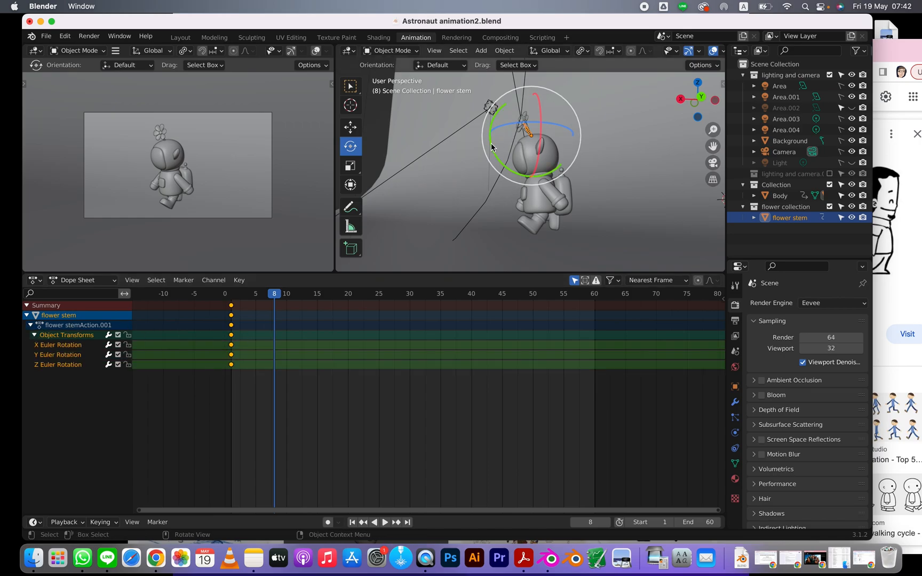
- Tilt the flower stem further forward at frame 1 and insert a Rotation keyframe over the existing one
drag(492, 148, 490, 145)
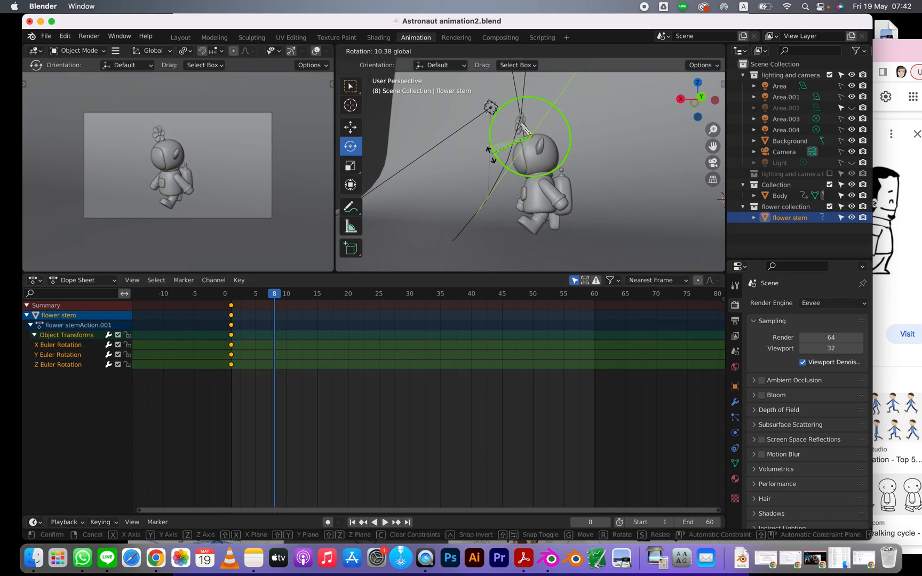
drag(492, 156, 498, 159)
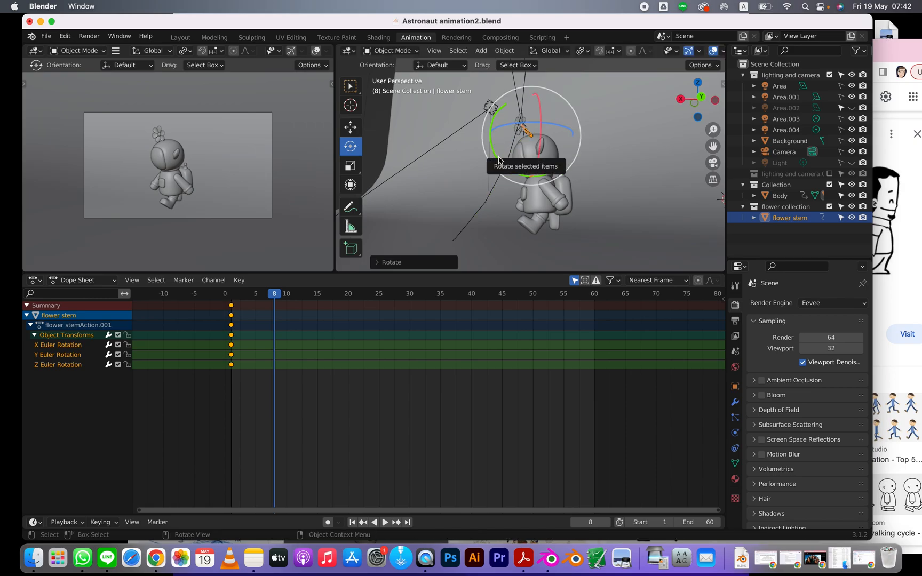
click(231, 294)
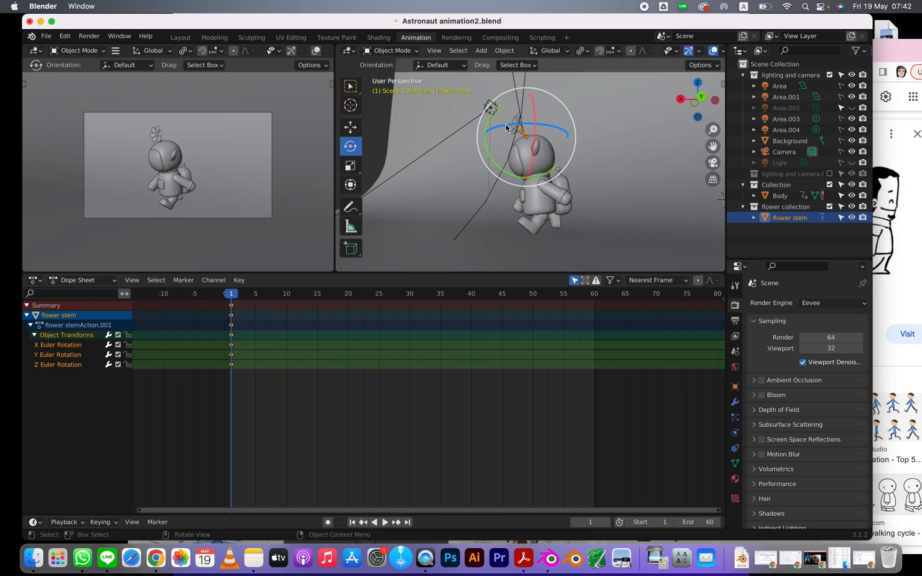
drag(487, 150, 488, 163)
key(i)
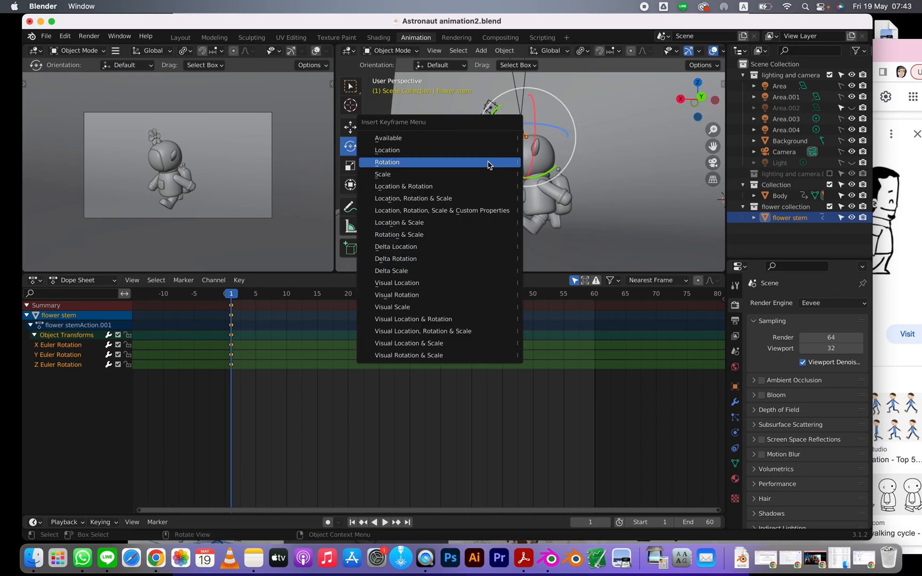
click(485, 163)
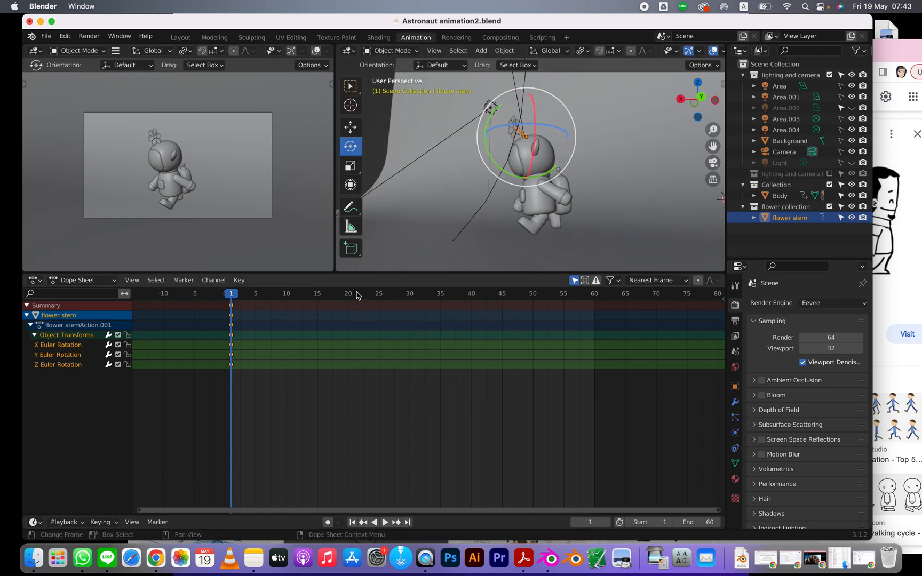
- Tilt the flower stem backward at frame 15 and insert a Rotation keyframe
click(317, 295)
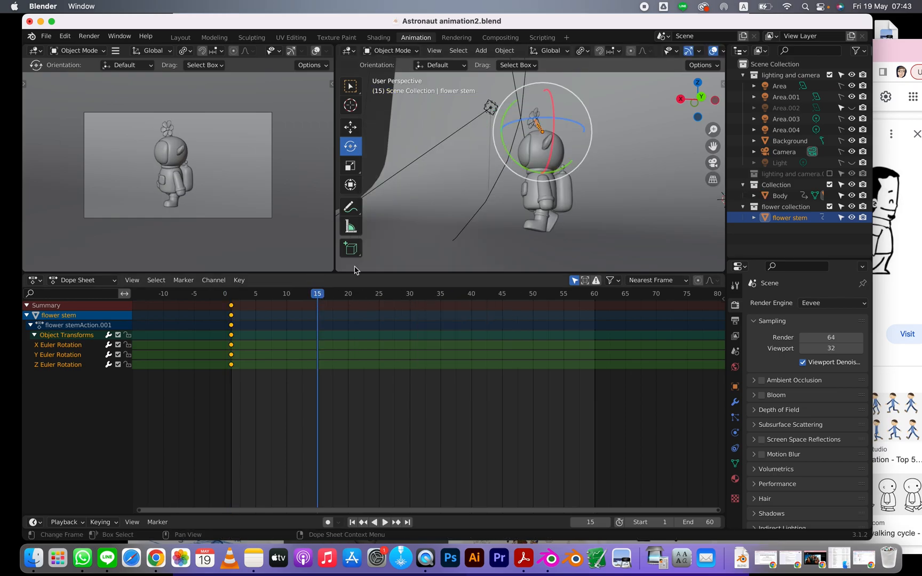
drag(504, 140, 524, 110)
key(i)
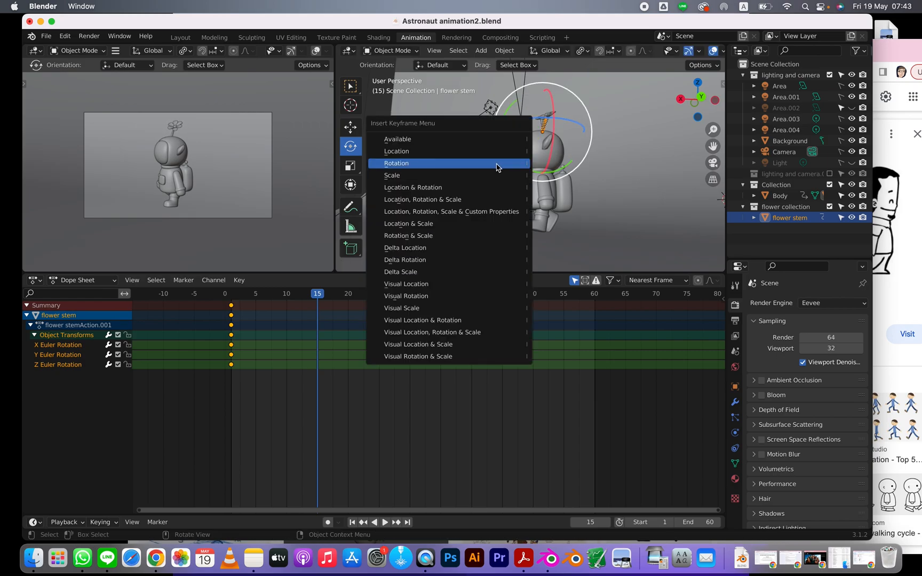
click(392, 161)
- Copy the flower stem's frame 1 and 15 keyframes to start at frame 30, and its frame 1 keyframe to frame 60
click(410, 293)
drag(361, 415, 219, 346)
key(ctrl+v)
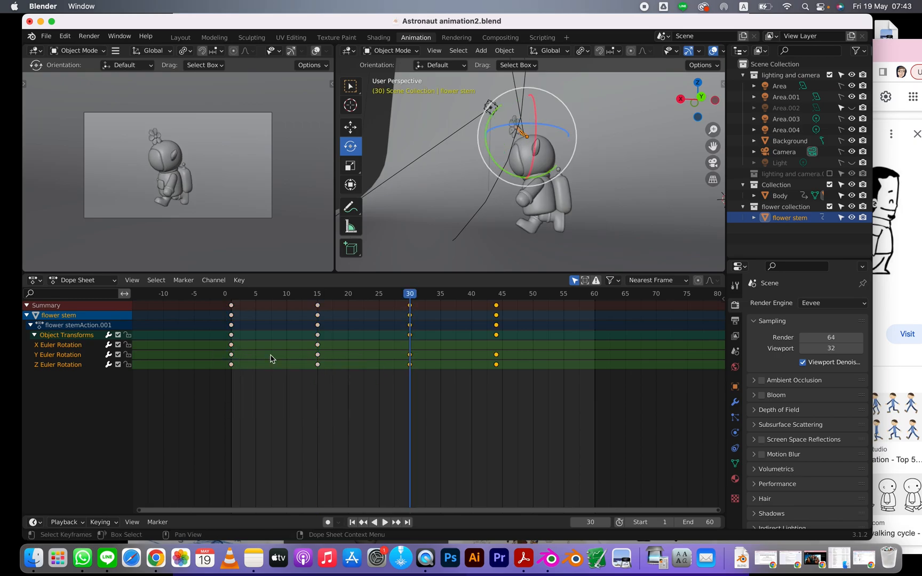
click(594, 295)
drag(278, 390, 223, 364)
- Shift all of the flower stem's keyframes 14 frames later and copy the frame 29 keyframe to frame 1
drag(623, 413, 319, 308)
click(420, 390)
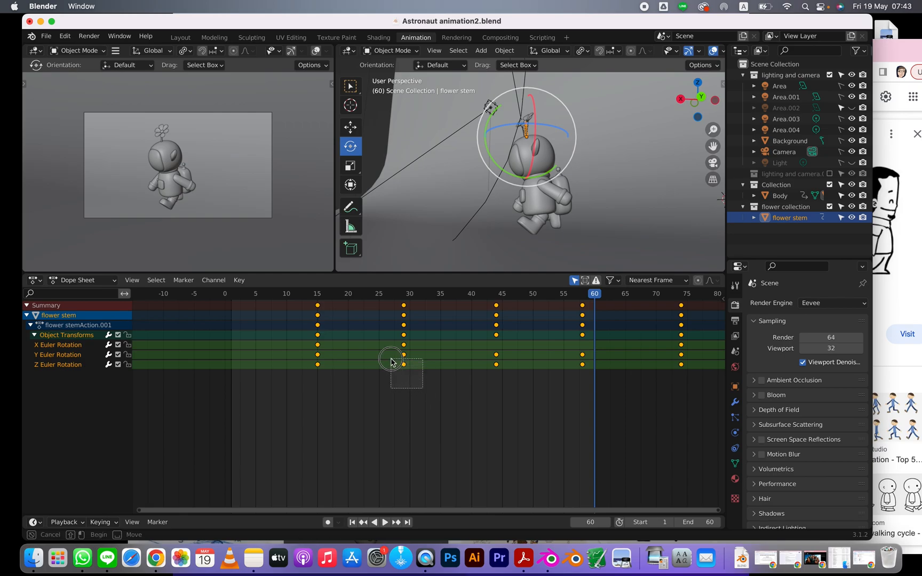
drag(261, 298, 231, 301)
key(ctrl+v)
- Shift all of the flower stem's keyframes 6 frames earlier and play the animation from frame 1
drag(699, 388, 193, 271)
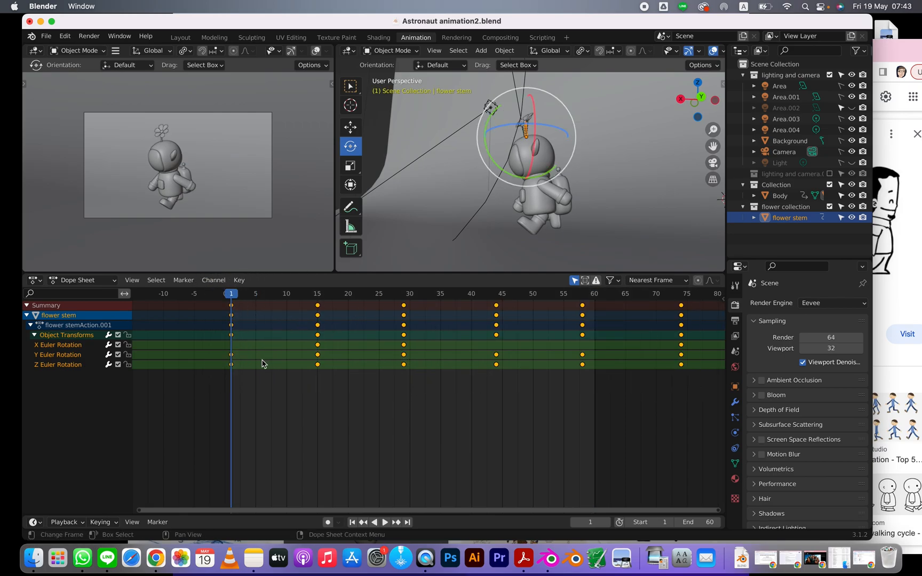
drag(318, 366, 280, 361)
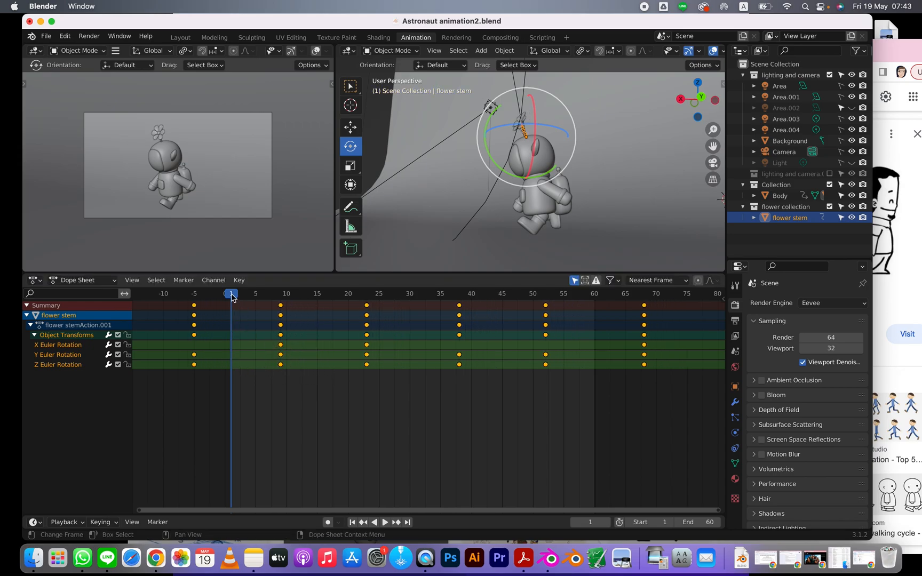
key(Right)
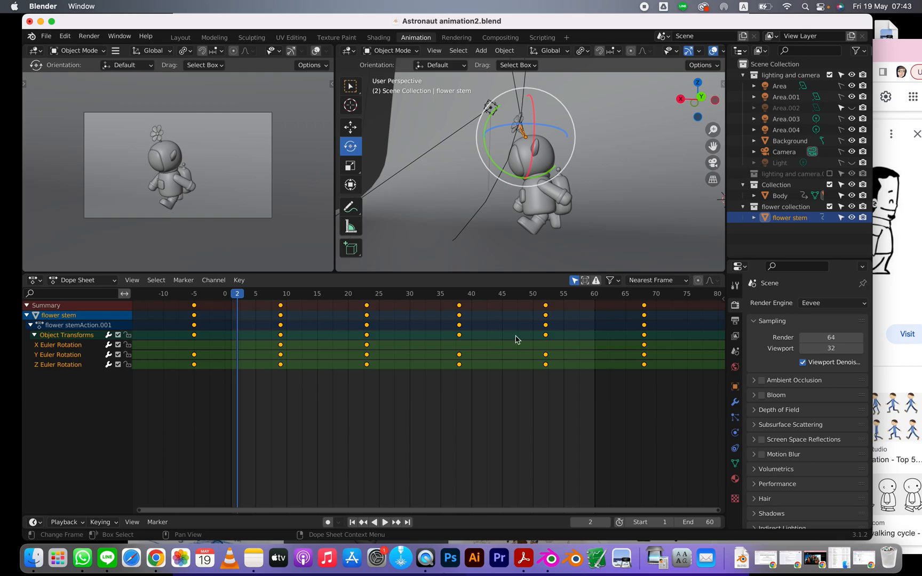
mouse_move(227, 293)
mouse_down()
mouse_move(278, 297)
mouse_move(231, 300)
mouse_up()
key(space)
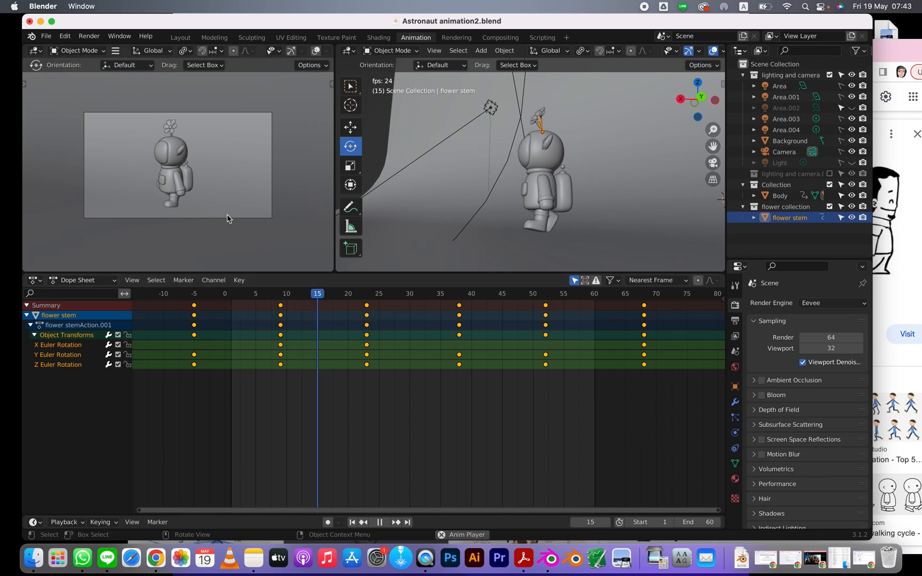